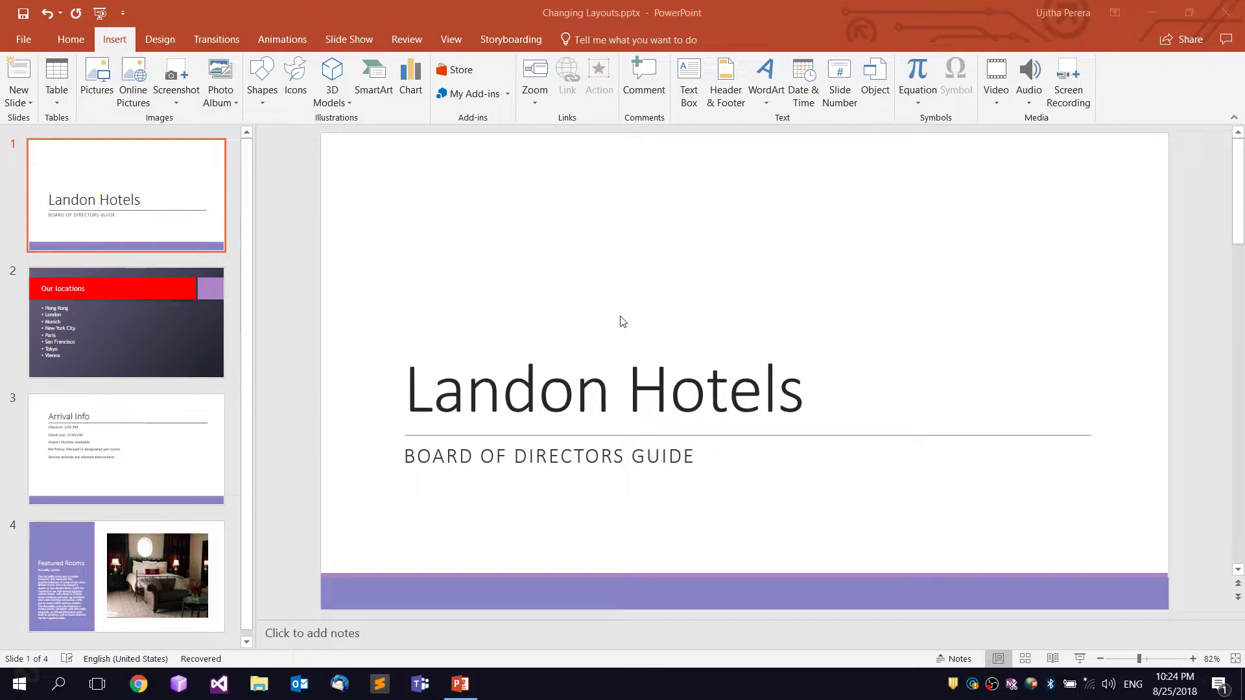
Browse the Our locations, Arrival Info and Featured Rooms slides, then return to the Landon Hotels title slide.
{"action": "left_click", "coordinate": [168, 333]}
{"action": "left_click", "coordinate": [158, 413]}
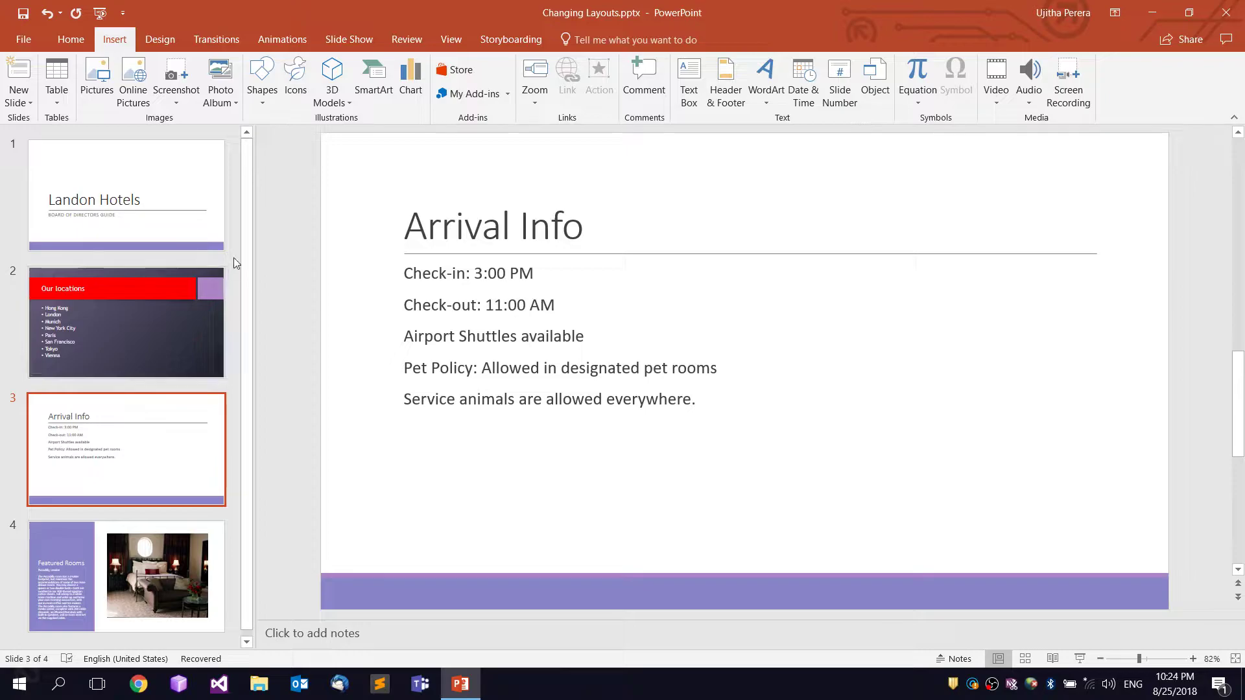
{"action": "left_click_drag", "start_coordinate": [248, 245], "coordinate": [239, 294]}
{"action": "left_click", "coordinate": [168, 559]}
{"action": "left_click", "coordinate": [159, 439]}
{"action": "left_click", "coordinate": [153, 334]}
{"action": "left_click", "coordinate": [163, 195]}
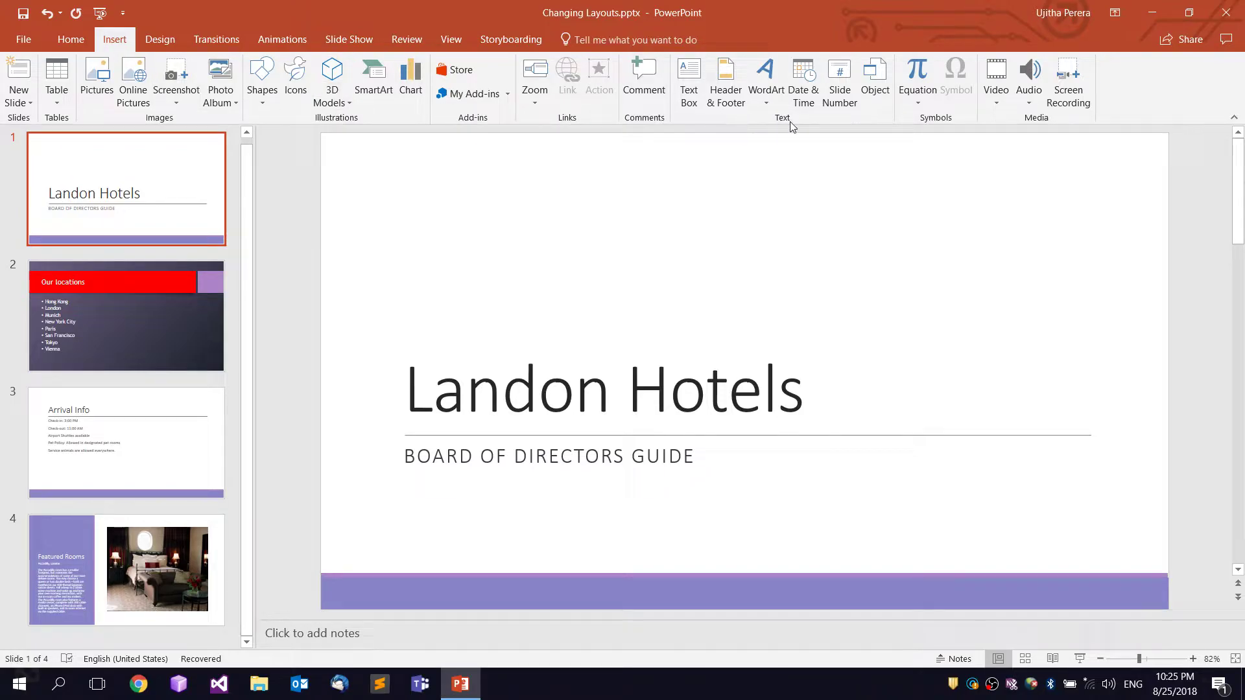
Open the Header and Footer dialog and view its Notes and Handouts options.
{"action": "left_click", "coordinate": [733, 84]}
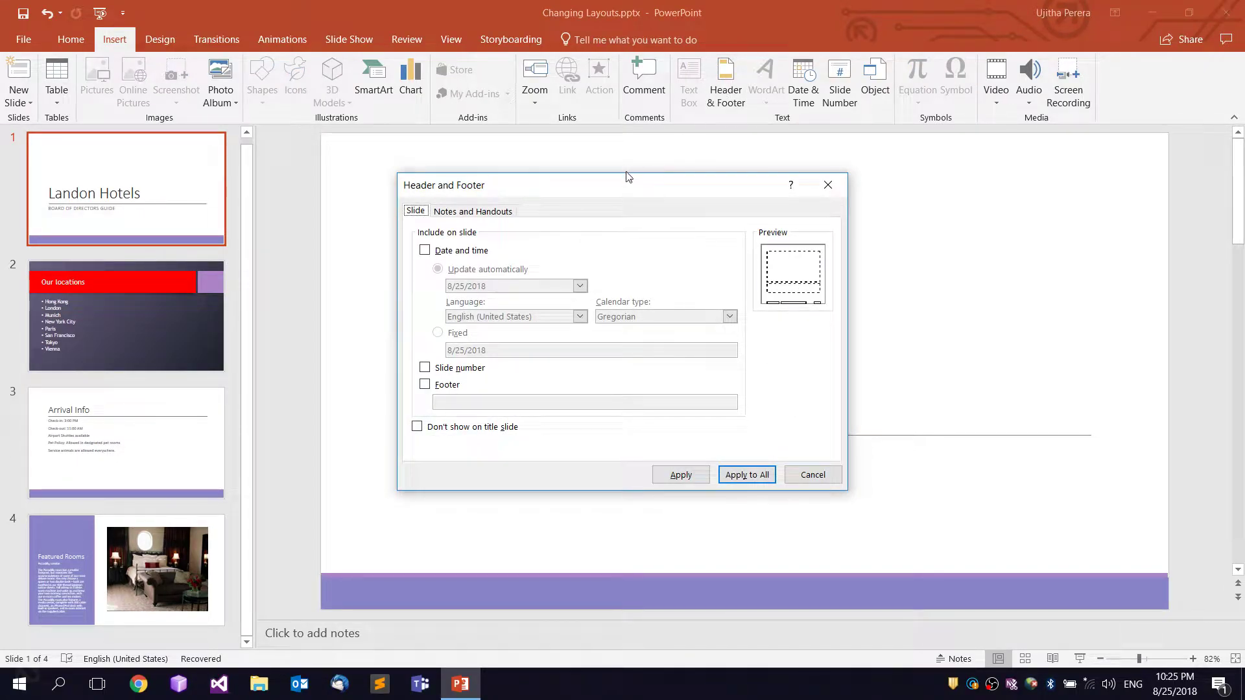
{"action": "left_click_drag", "start_coordinate": [627, 191], "coordinate": [634, 171]}
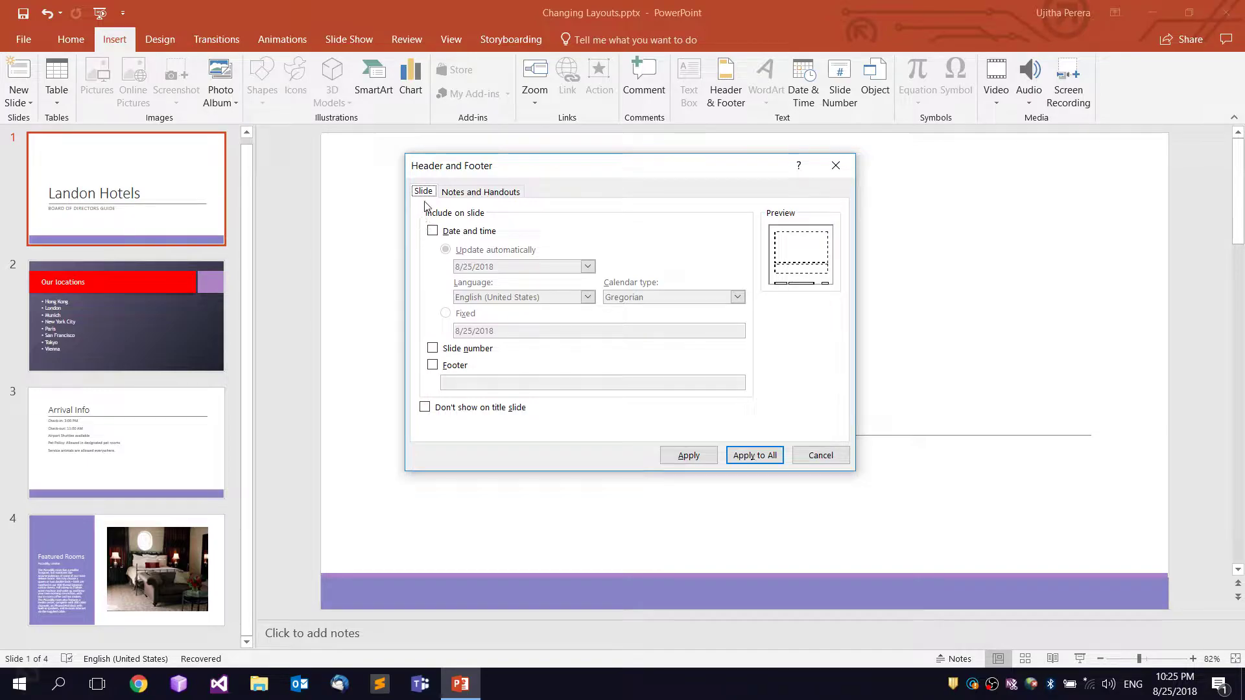
{"action": "key", "text": "Tab"}
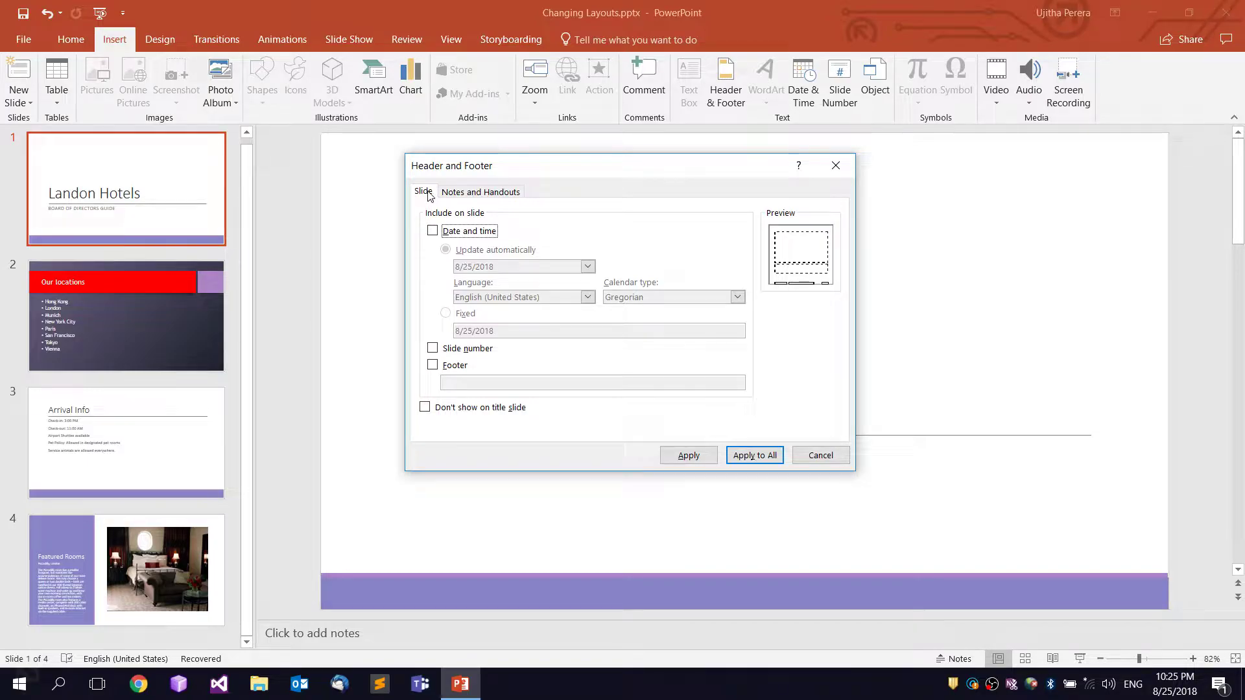
{"action": "left_click", "coordinate": [475, 194]}
{"action": "left_click", "coordinate": [432, 193]}
{"action": "left_click", "coordinate": [465, 194]}
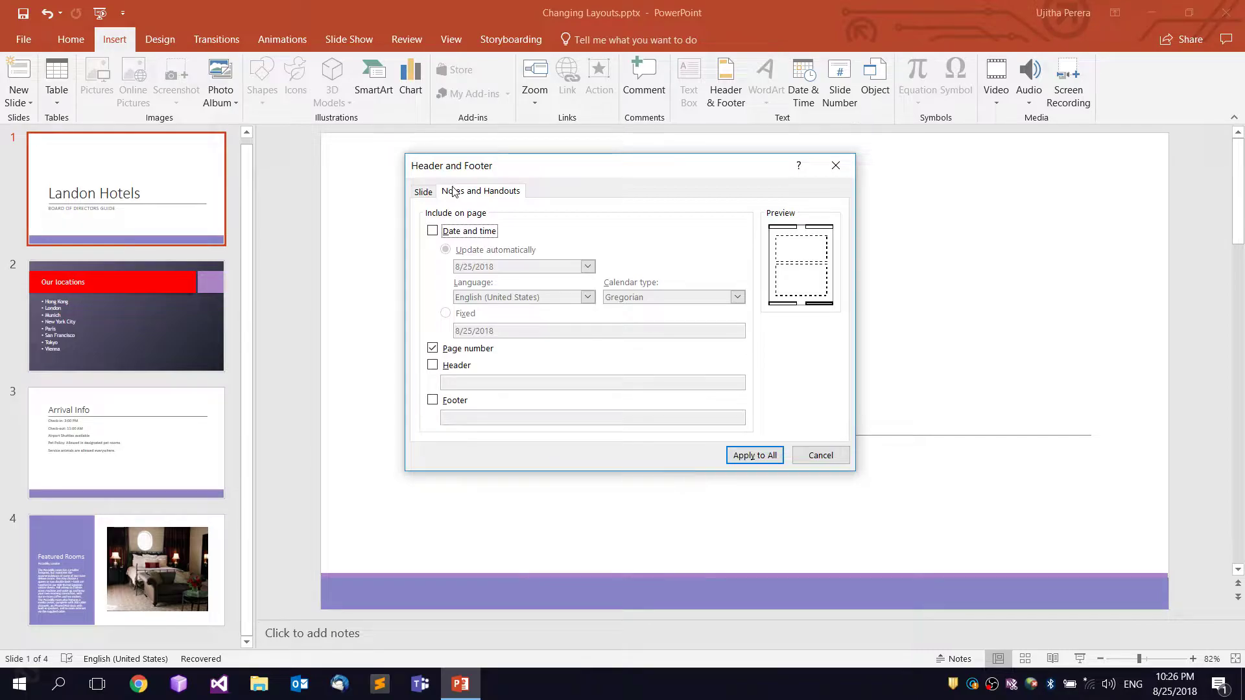
On the Slide settings, switch on the automatically updating date and time for slide footers.
{"action": "left_click", "coordinate": [422, 193]}
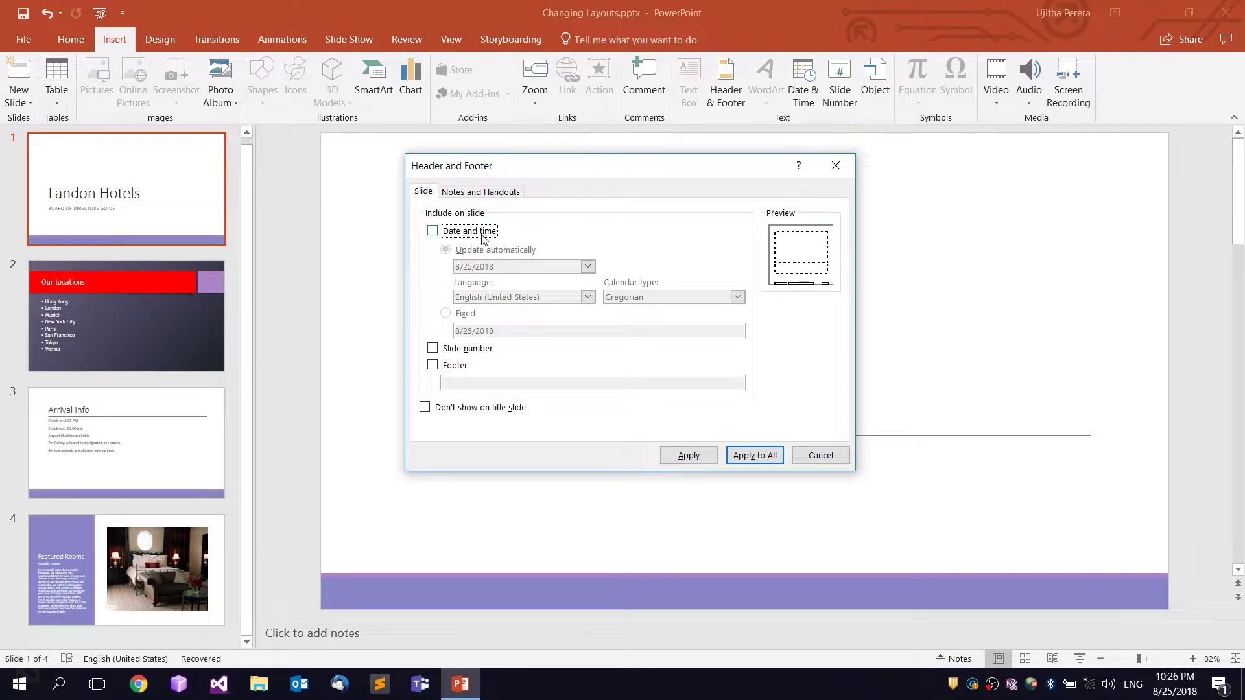
{"action": "left_click", "coordinate": [432, 232]}
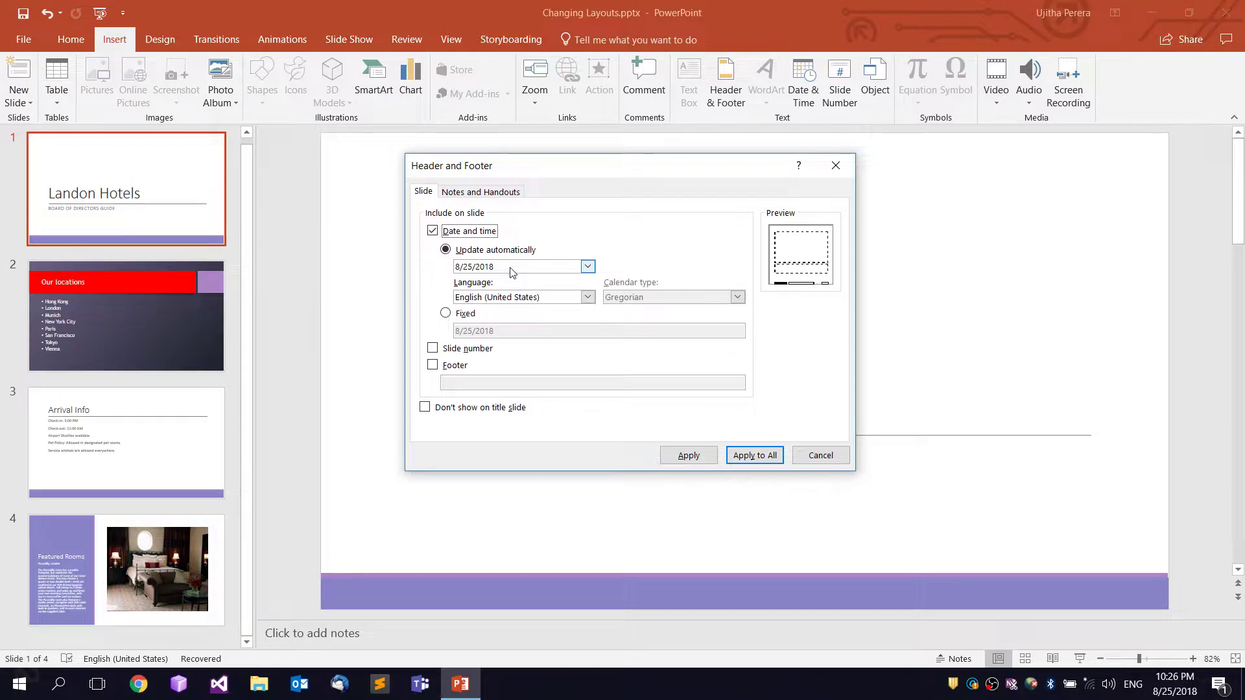
{"action": "left_click", "coordinate": [433, 231]}
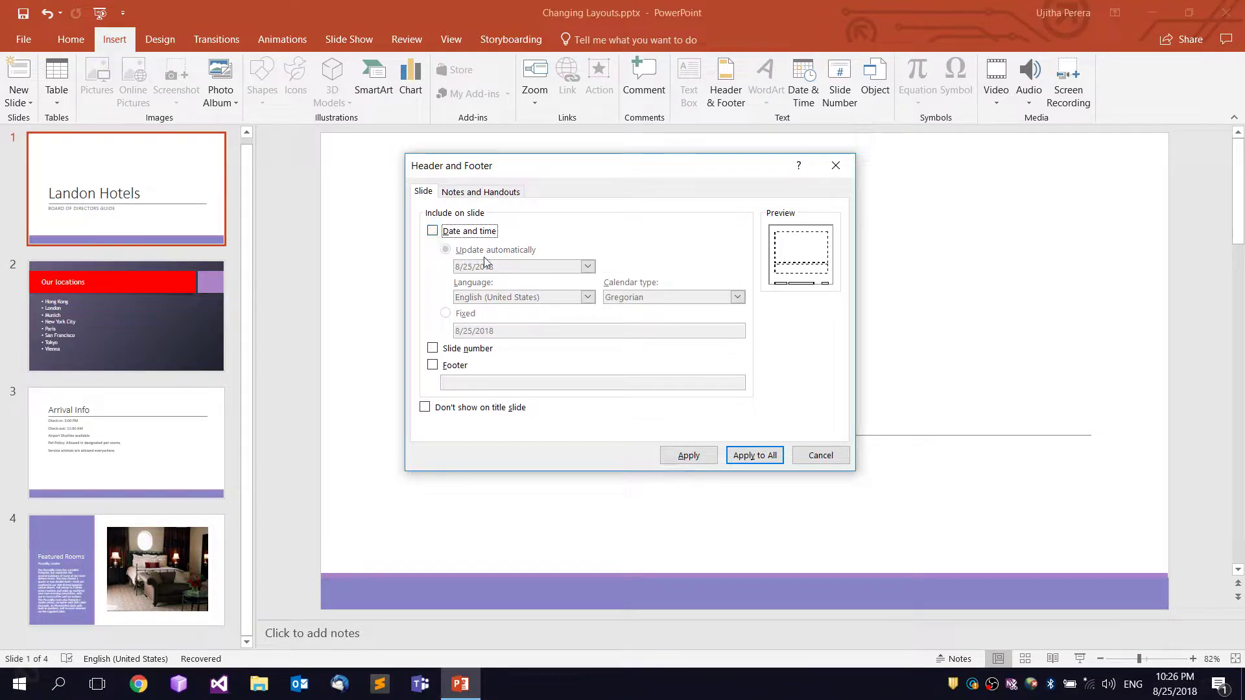
{"action": "left_click", "coordinate": [432, 232]}
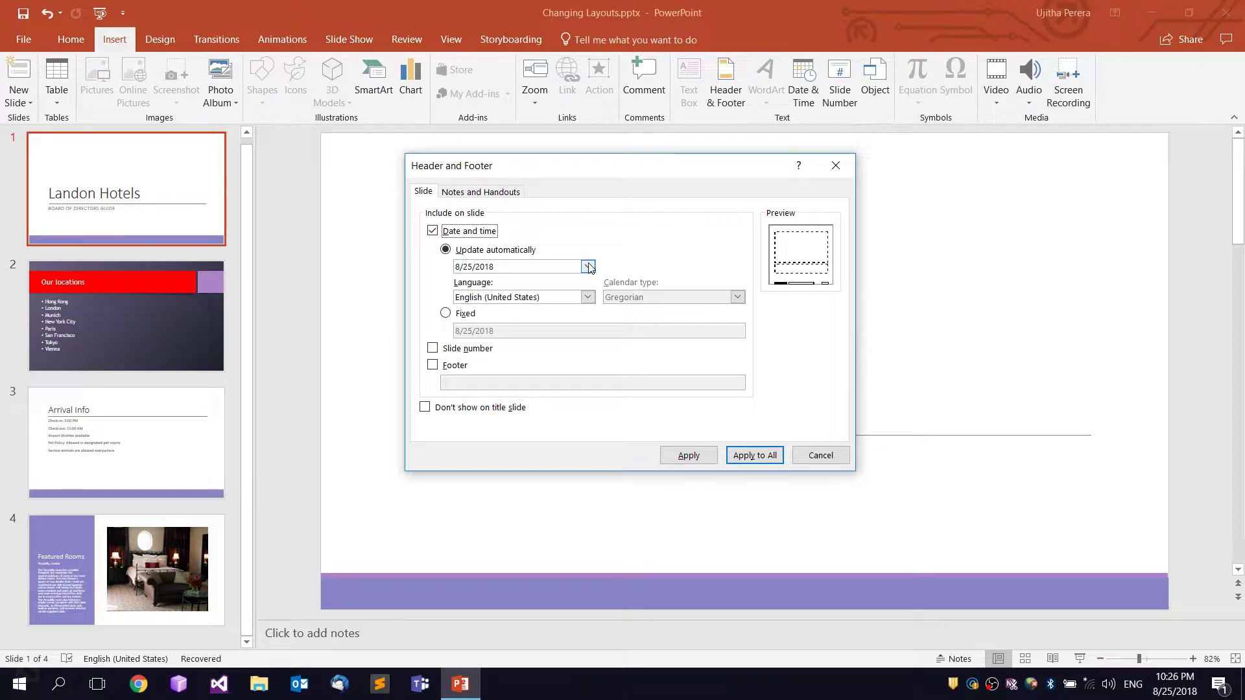
Choose the 'Saturday, August 25, 2018' date format with English (United States) as the language.
{"action": "left_click_drag", "start_coordinate": [587, 164], "coordinate": [584, 172]}
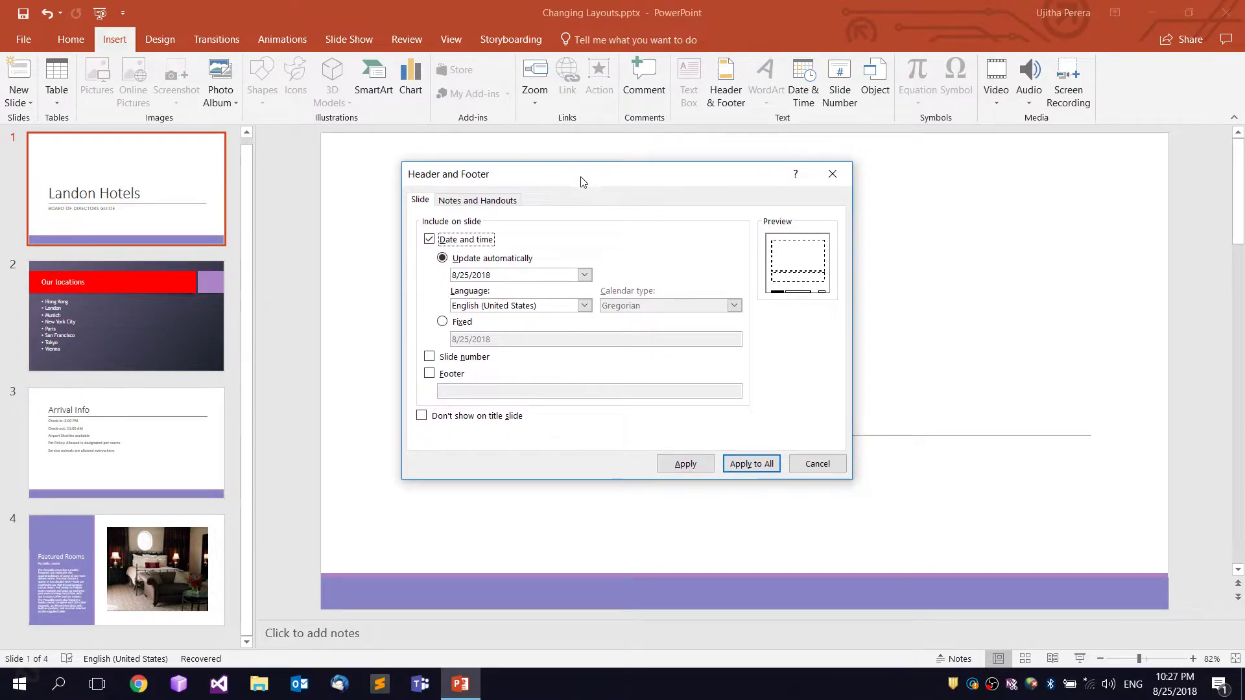
{"action": "left_click", "coordinate": [586, 275]}
{"action": "left_click", "coordinate": [579, 266]}
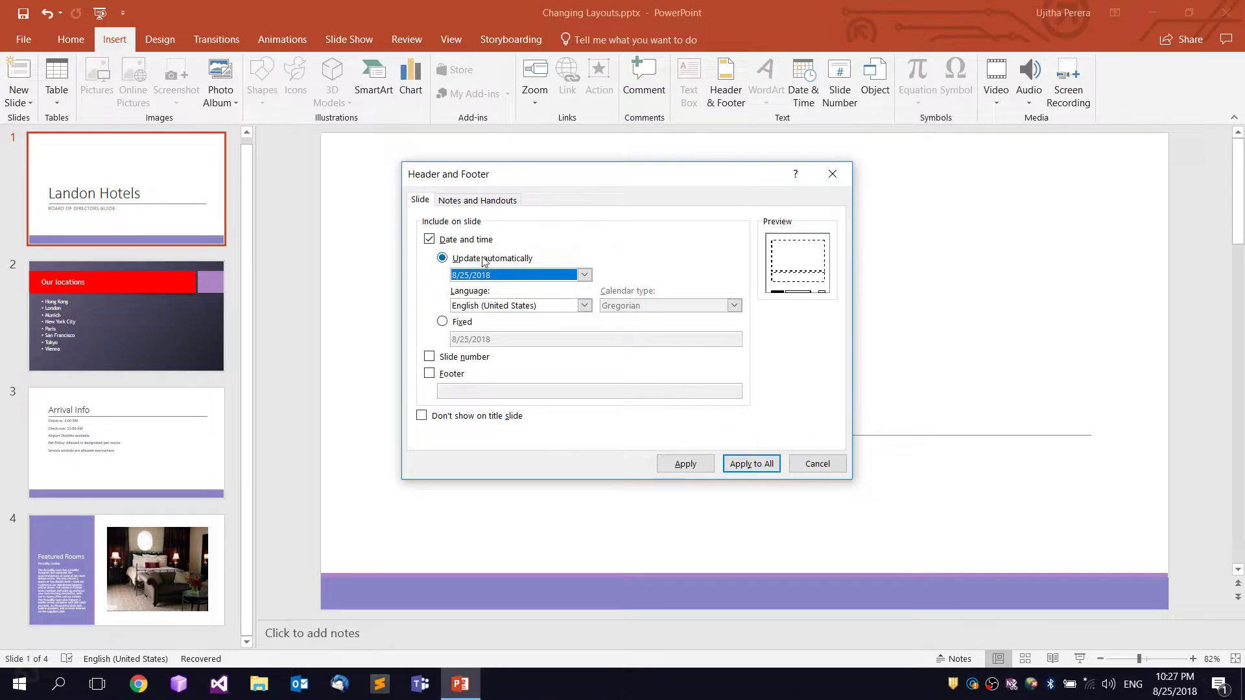
{"action": "left_click", "coordinate": [585, 275]}
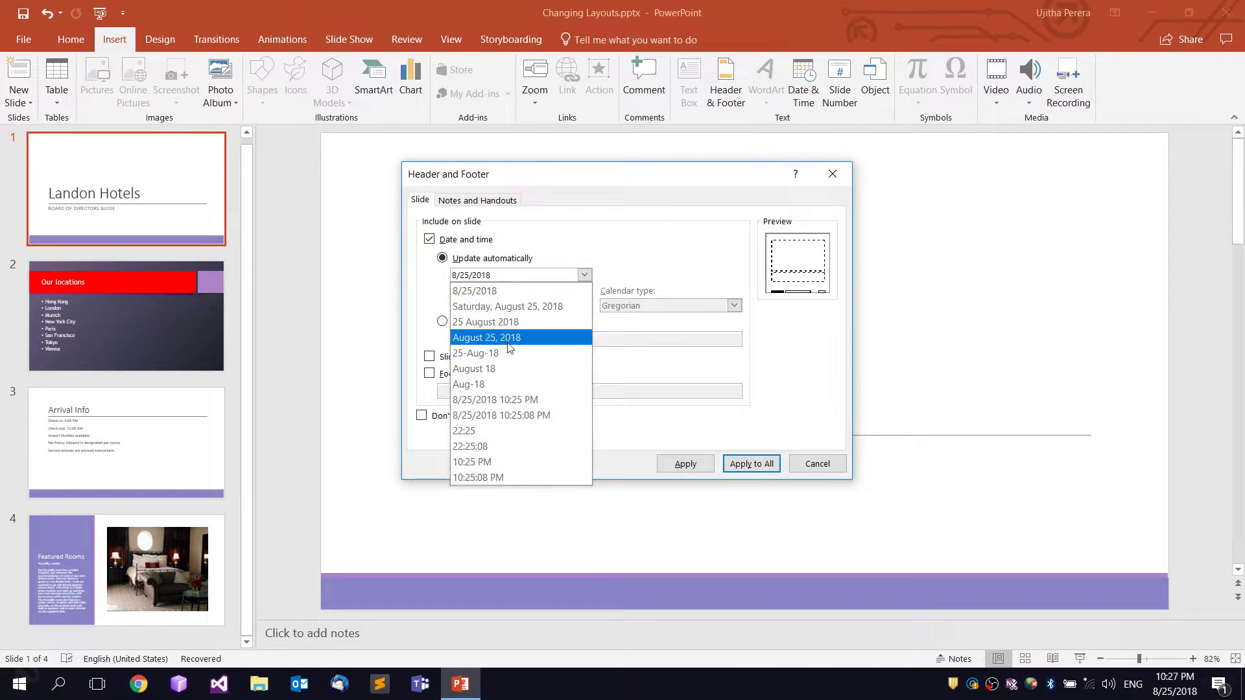
{"action": "left_click", "coordinate": [527, 306]}
{"action": "left_click", "coordinate": [527, 306]}
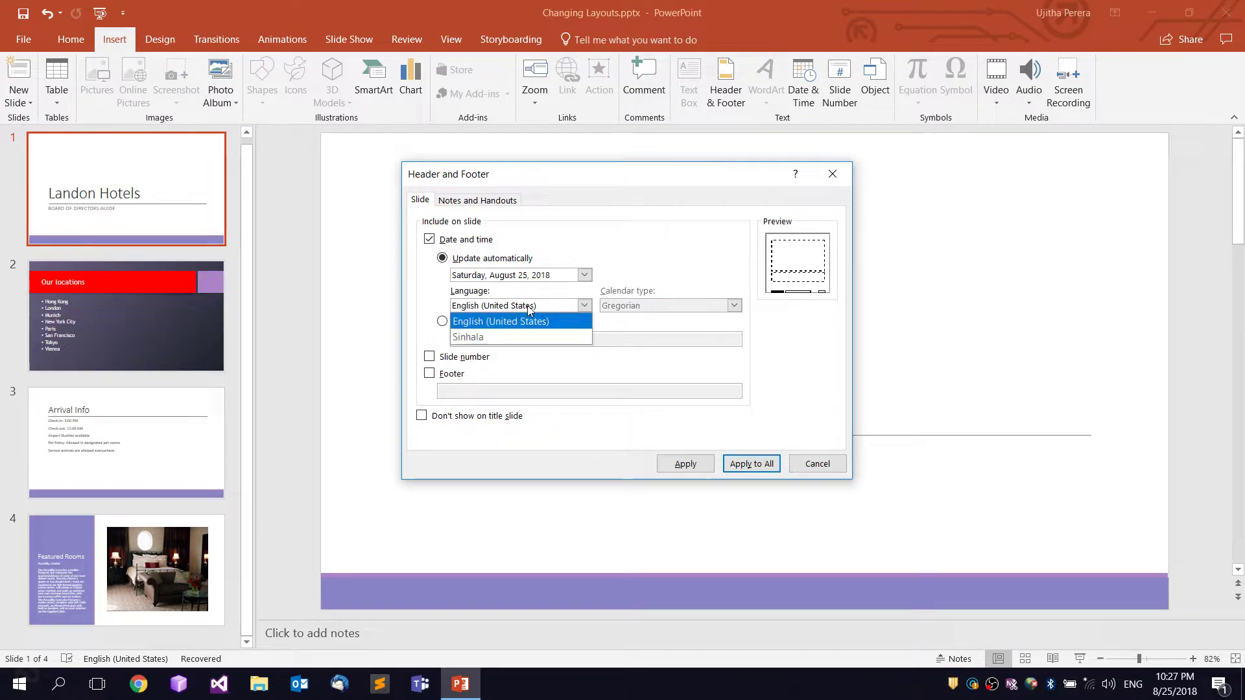
{"action": "left_click", "coordinate": [614, 242]}
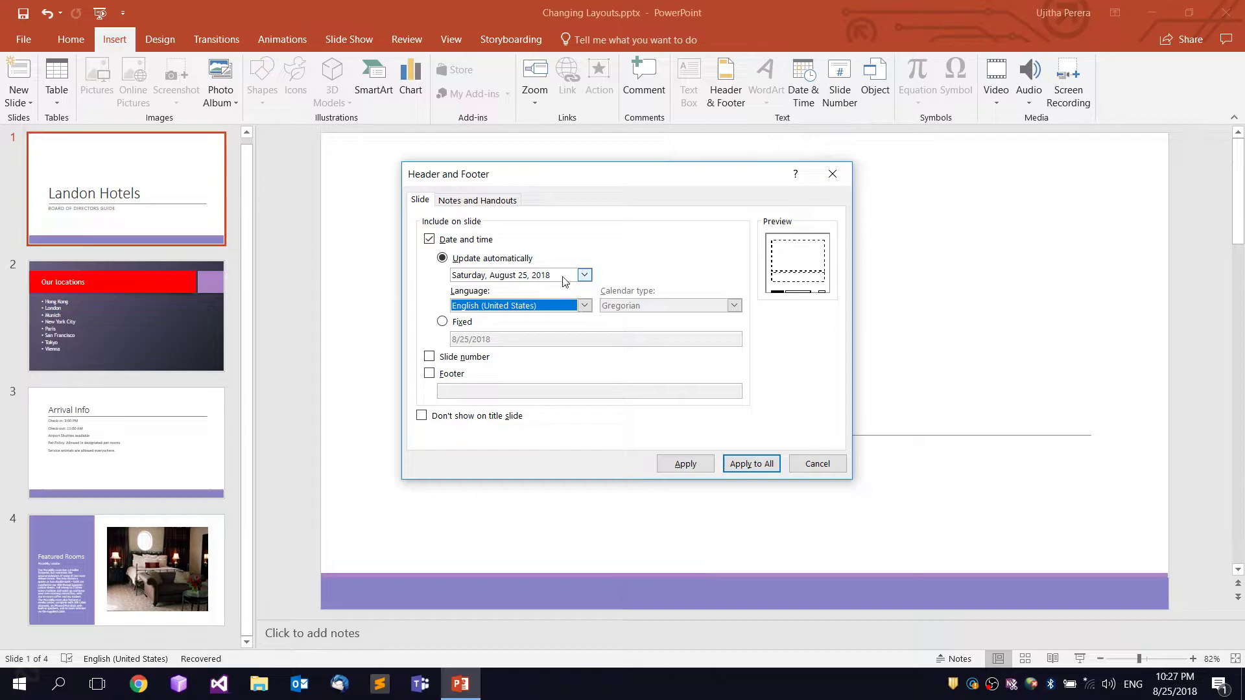
{"action": "left_click", "coordinate": [584, 306]}
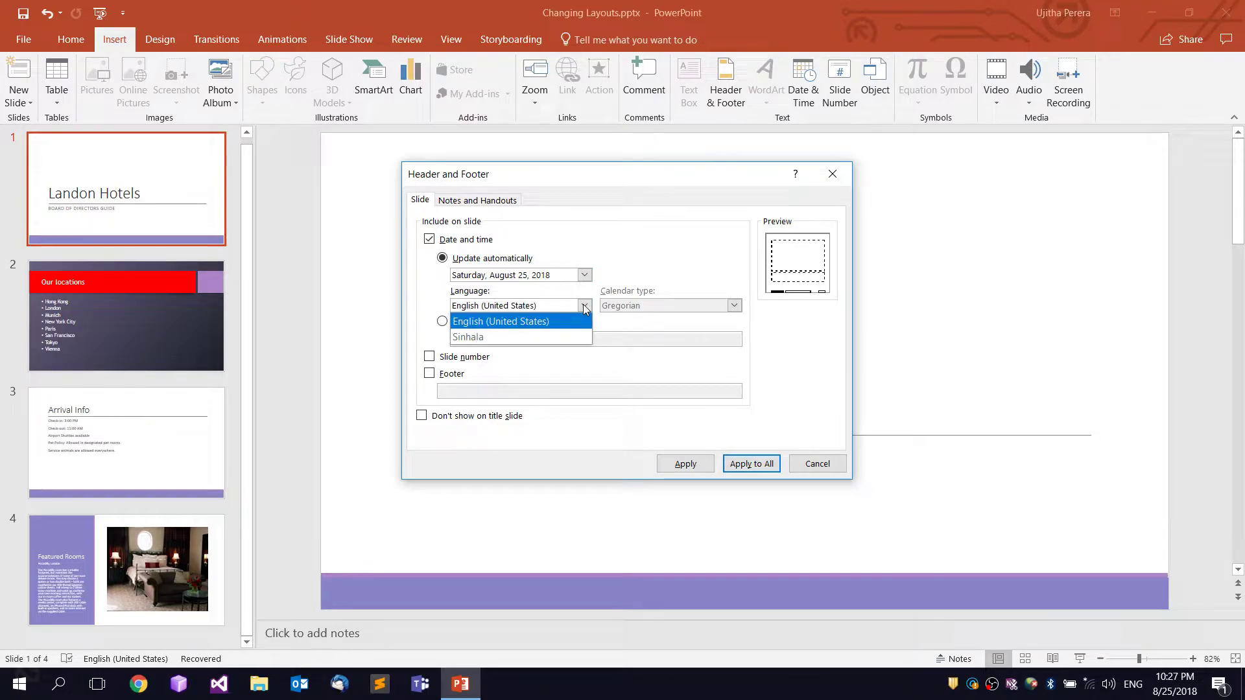
{"action": "left_click", "coordinate": [585, 307]}
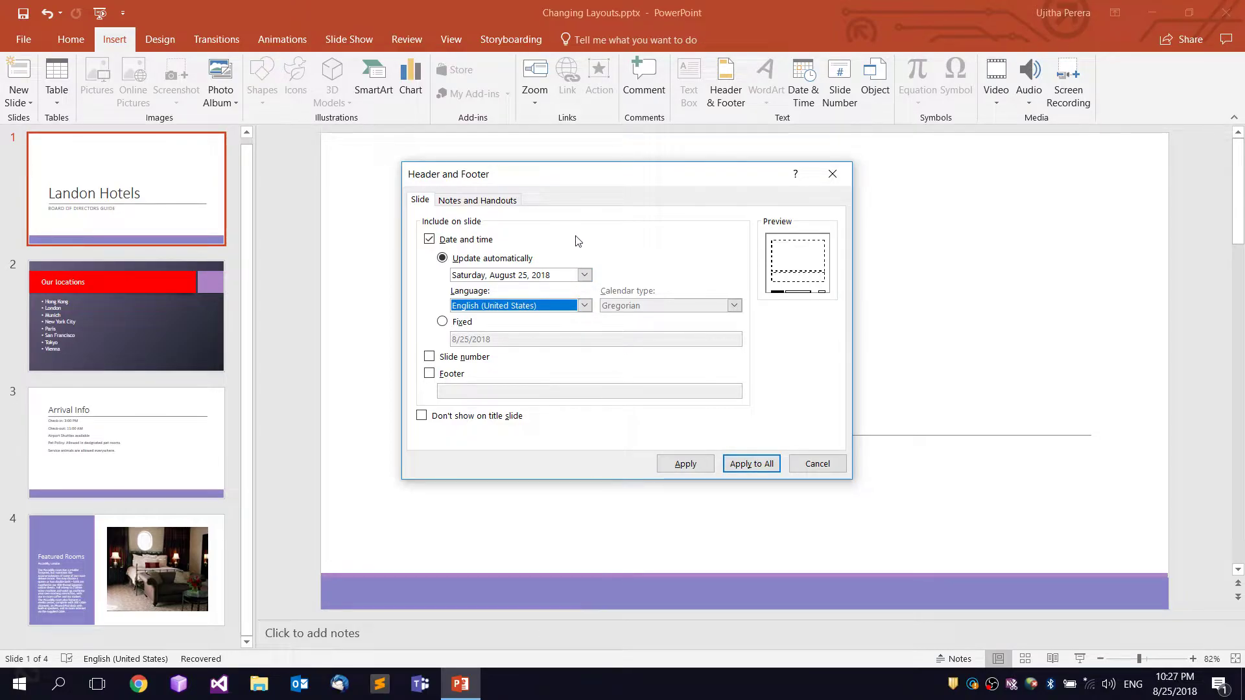
Try a fixed 8/25/2018 date, revert to automatic updating, and turn on slide numbers.
{"action": "left_click_drag", "start_coordinate": [605, 183], "coordinate": [618, 170]}
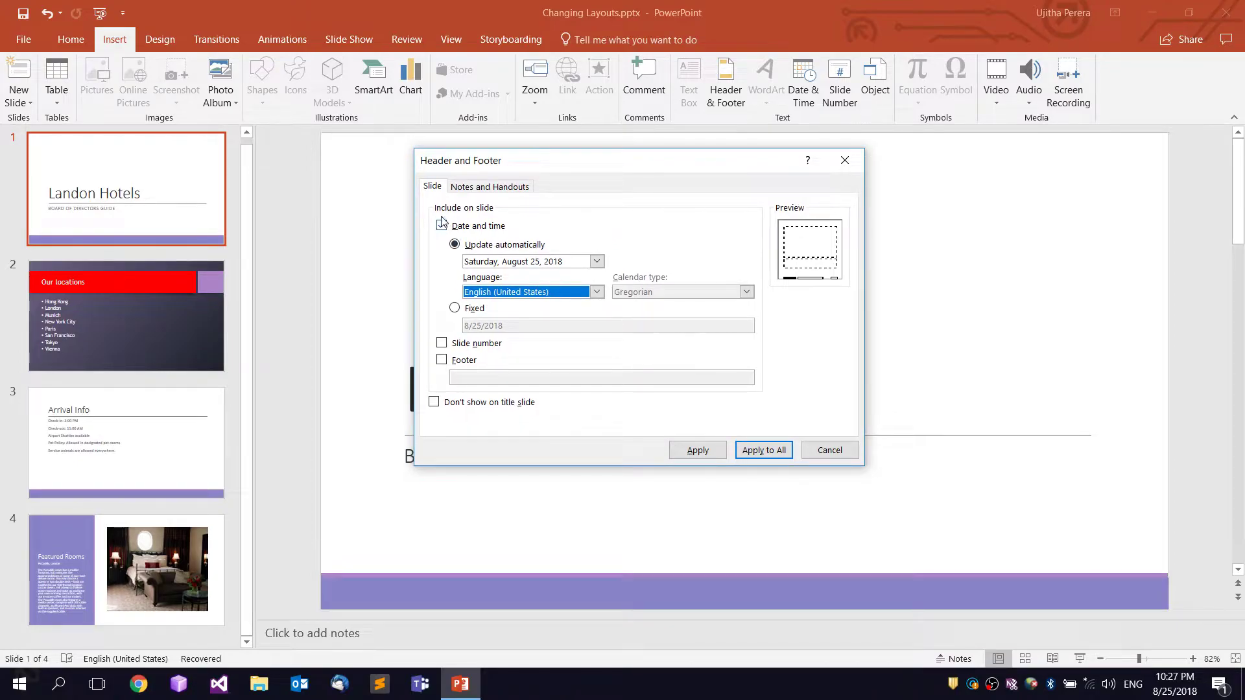
{"action": "left_click", "coordinate": [455, 309]}
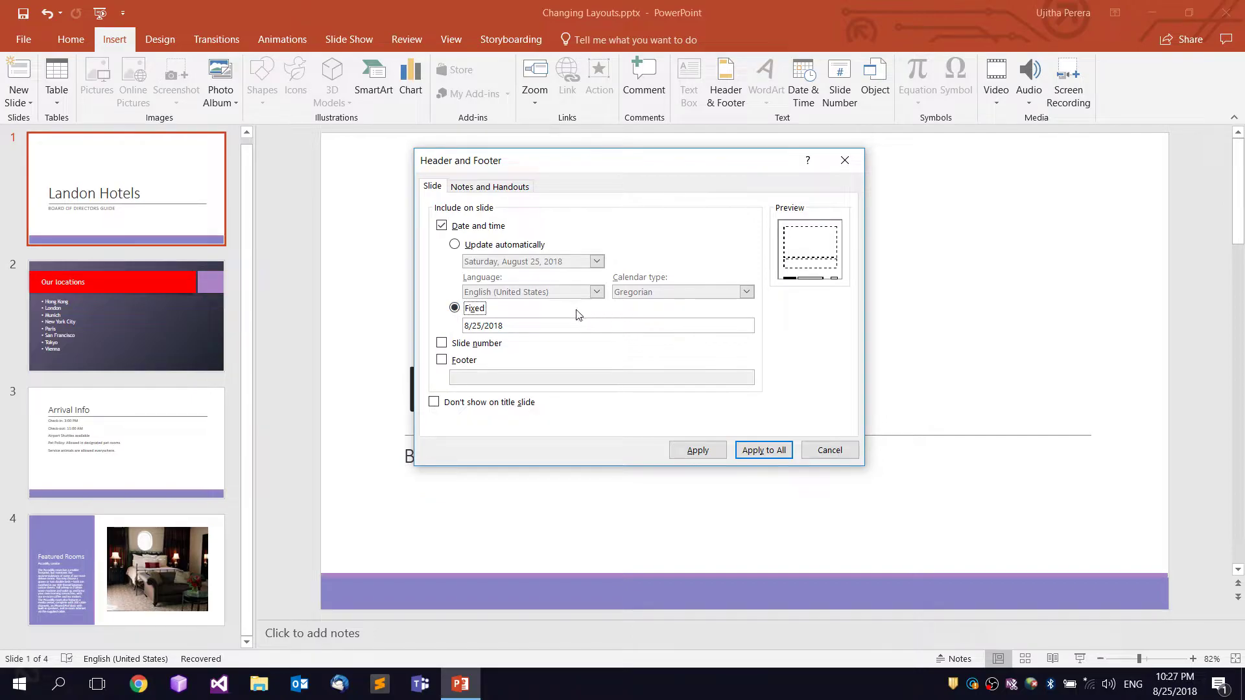
{"action": "left_click_drag", "start_coordinate": [509, 322], "coordinate": [461, 325]}
{"action": "left_click", "coordinate": [455, 245]}
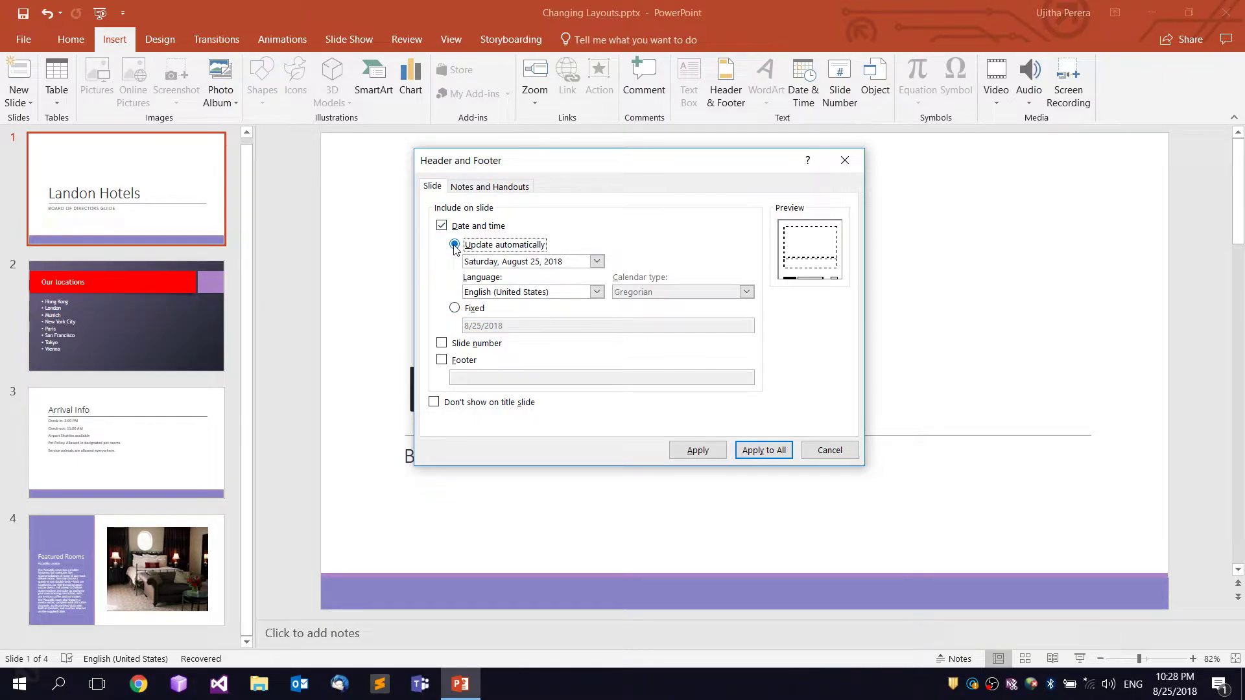
{"action": "left_click", "coordinate": [443, 345]}
Turn on the slide footer and enter the text 'Copy right 2018 to VX Video'.
{"action": "left_click", "coordinate": [443, 362]}
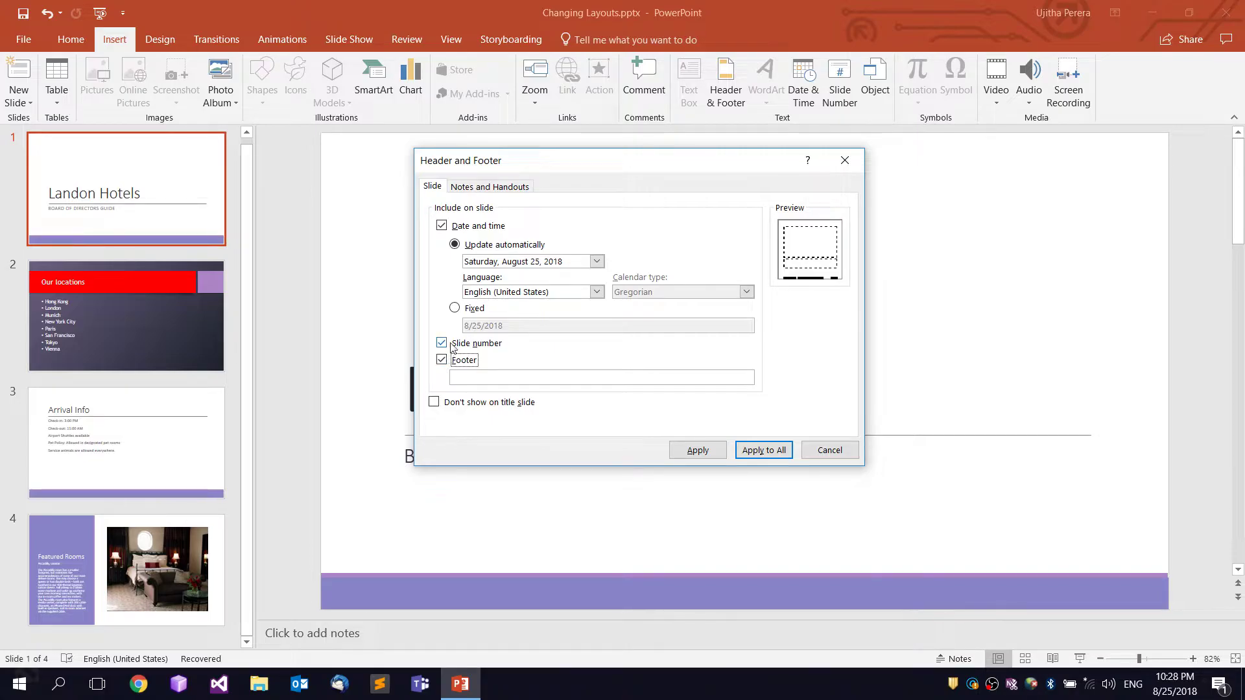
{"action": "left_click", "coordinate": [466, 377]}
{"action": "type", "text": "Copy right 201"}
{"action": "type", "text": "8 to V"}
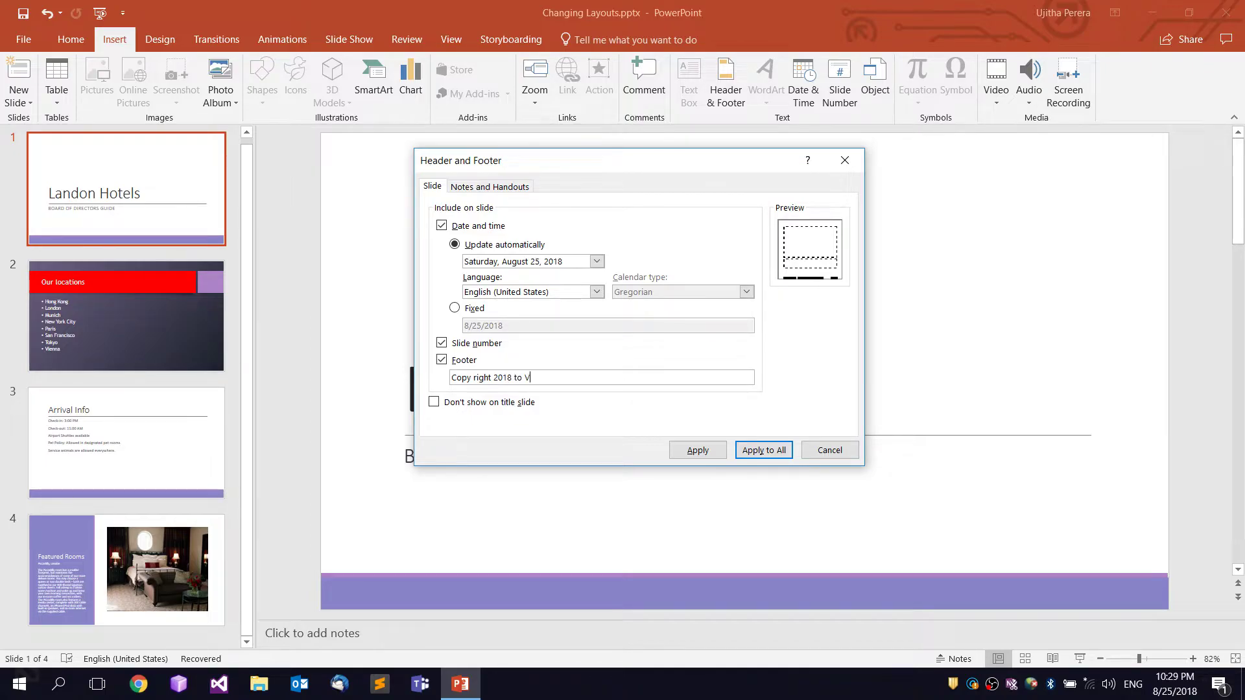
{"action": "type", "text": "X Videos"}
{"action": "left_click_drag", "start_coordinate": [627, 167], "coordinate": [604, 174]}
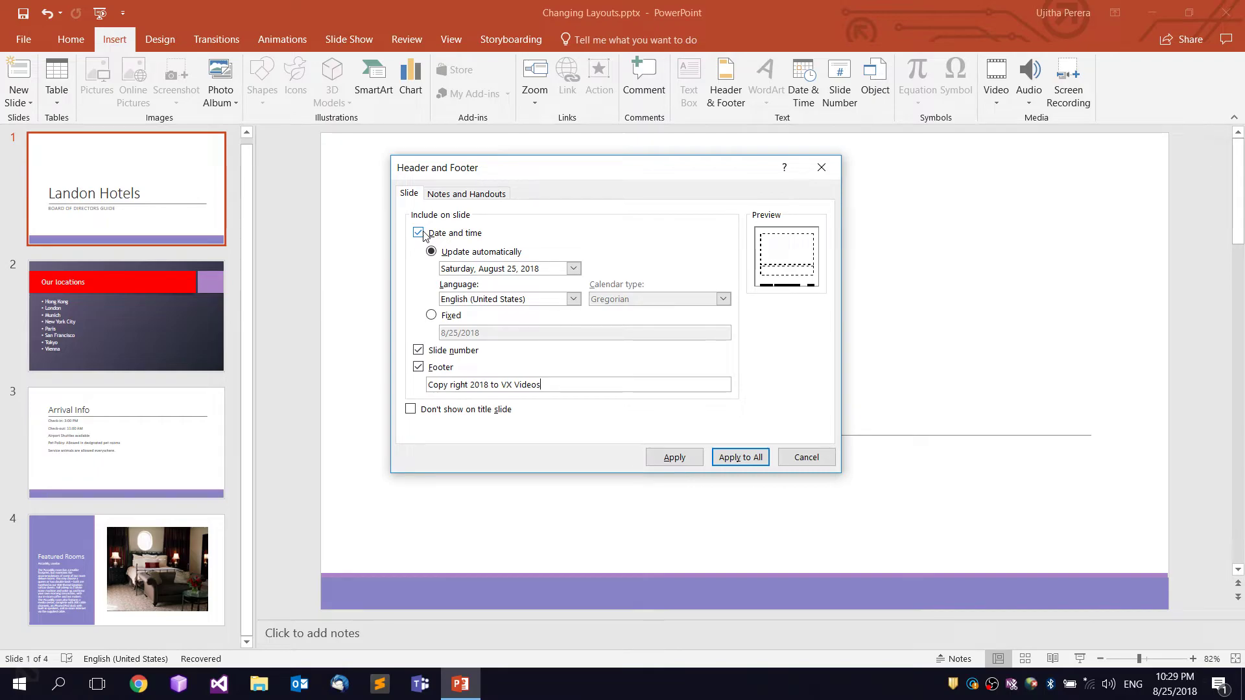
{"action": "left_click", "coordinate": [418, 367]}
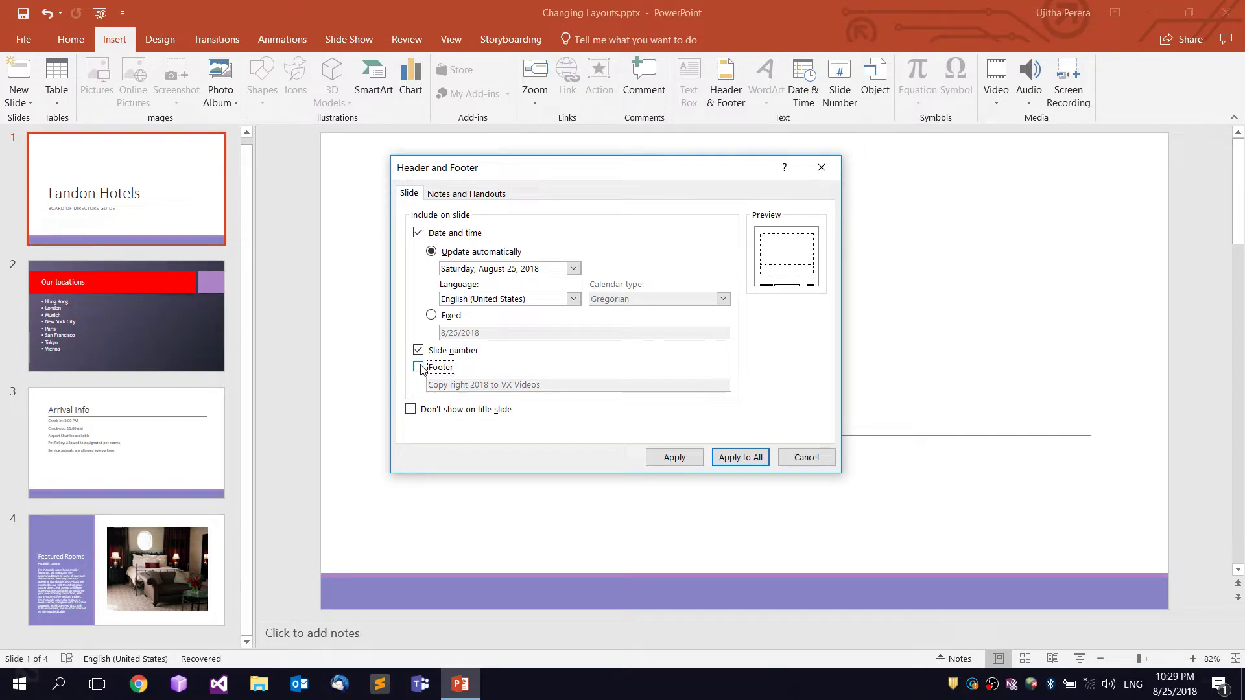
{"action": "left_click", "coordinate": [418, 350]}
{"action": "left_click", "coordinate": [419, 234]}
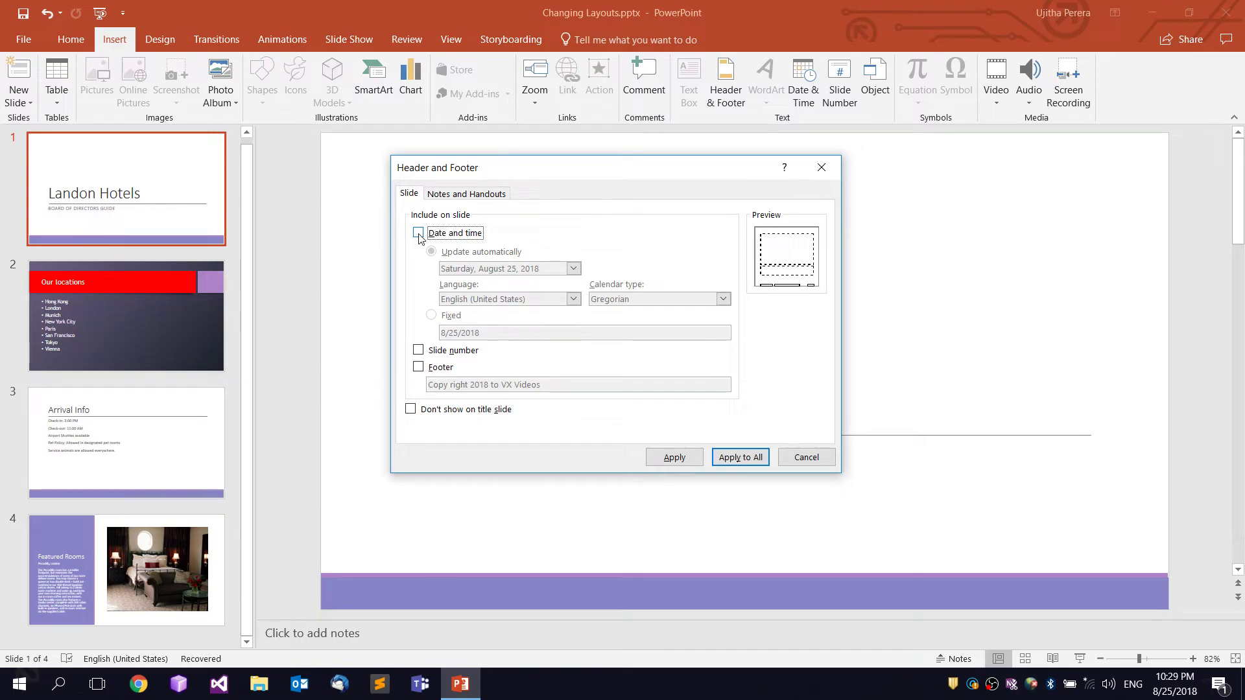
{"action": "left_click", "coordinate": [418, 233]}
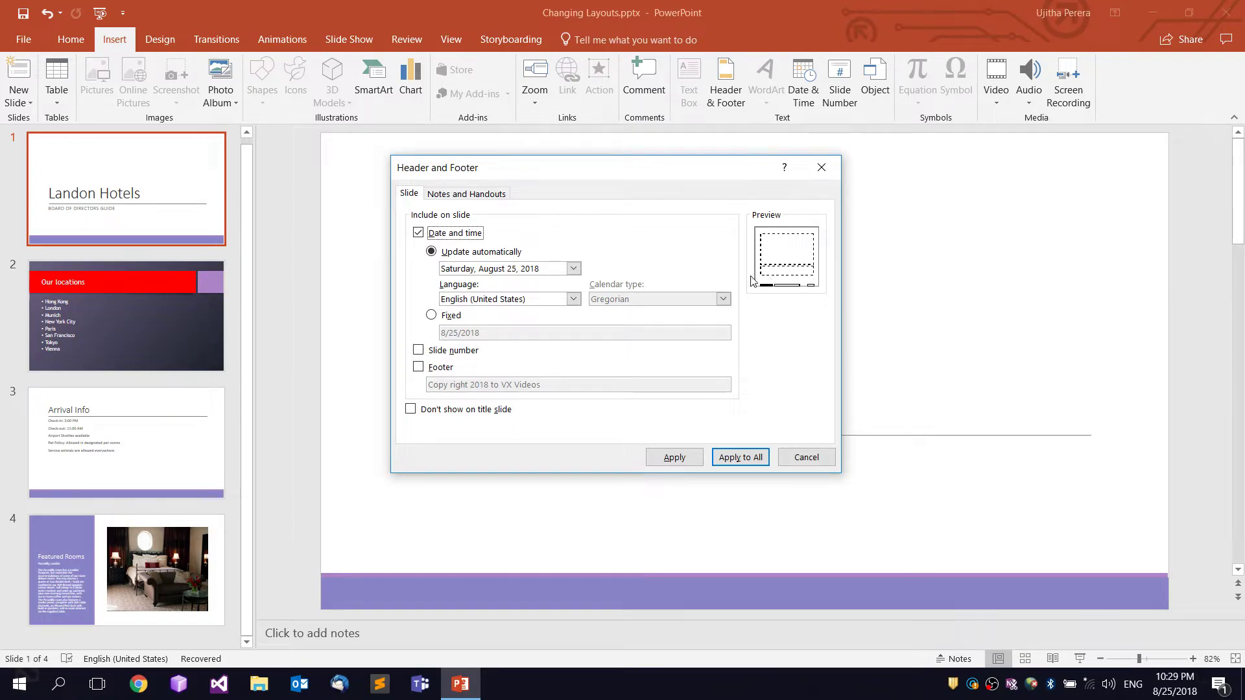
{"action": "left_click", "coordinate": [418, 350]}
{"action": "left_click", "coordinate": [418, 367]}
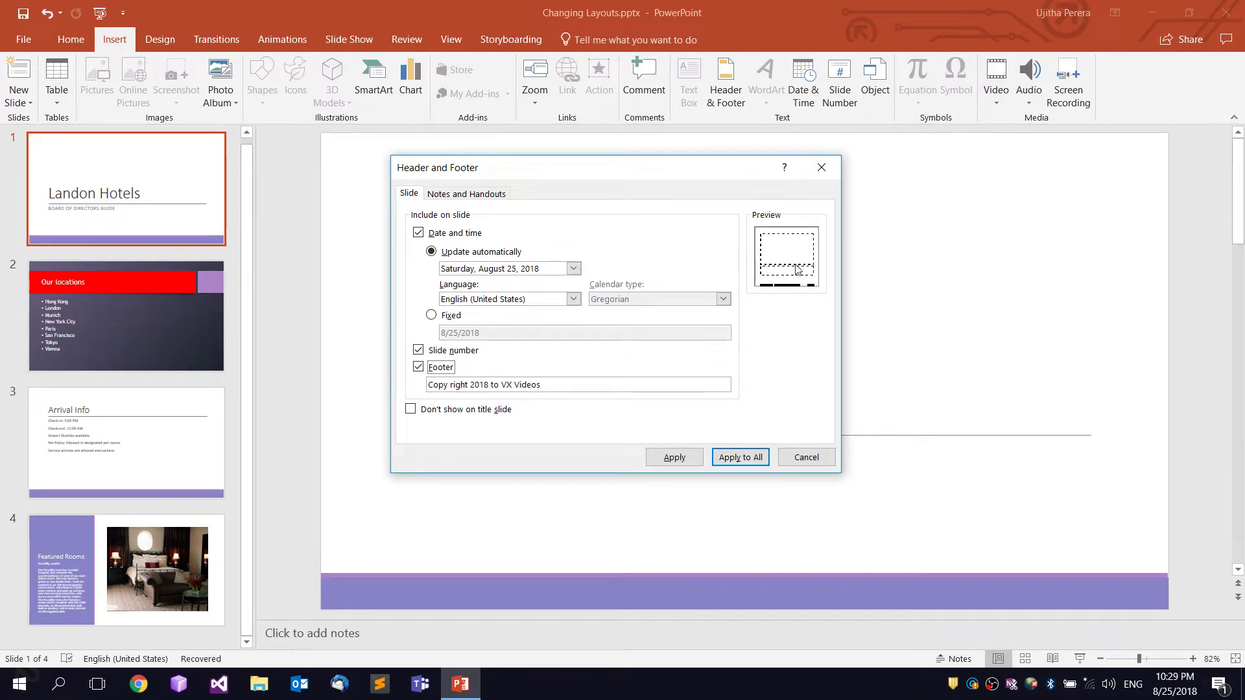
Hide the footer items on the title slide and apply the settings to all slides.
{"action": "left_click_drag", "start_coordinate": [633, 173], "coordinate": [749, 196]}
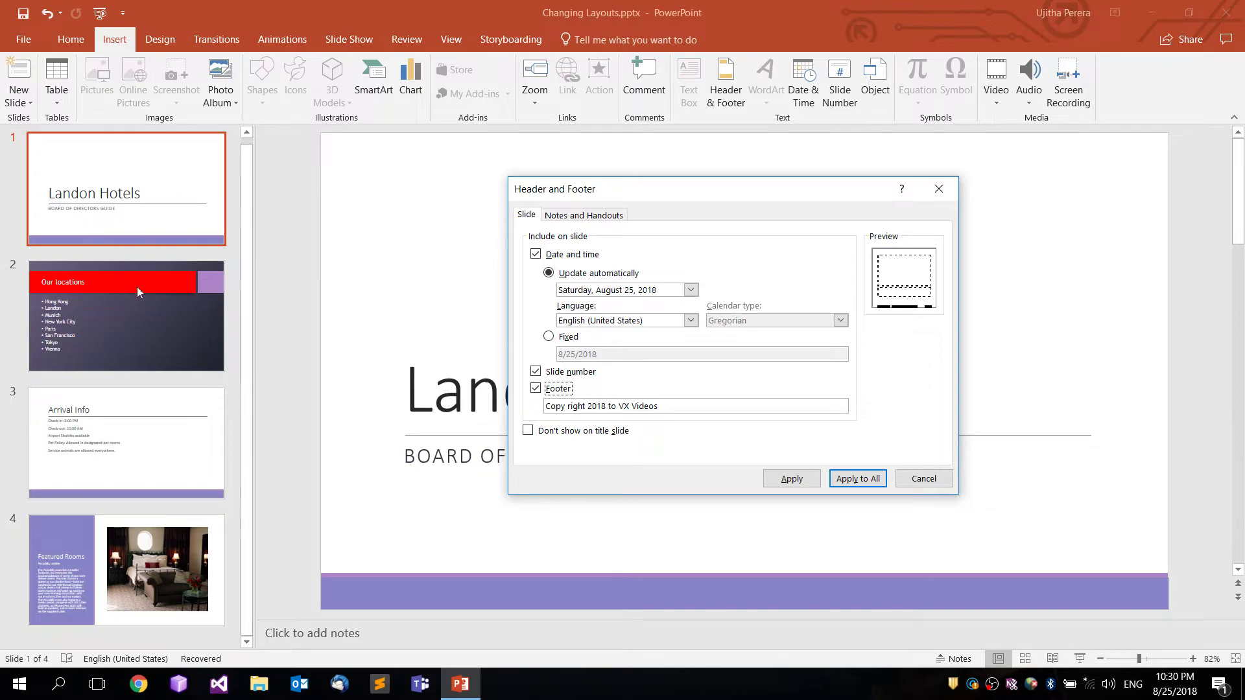
{"action": "left_click", "coordinate": [529, 431]}
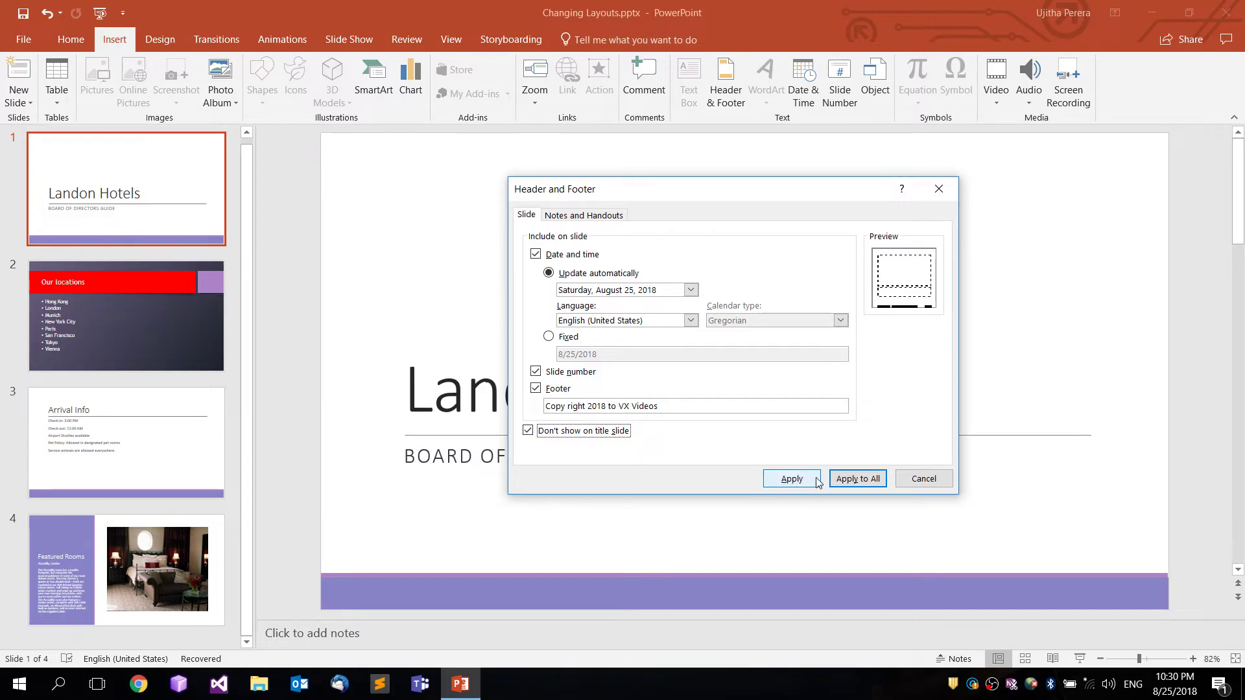
{"action": "left_click", "coordinate": [870, 487]}
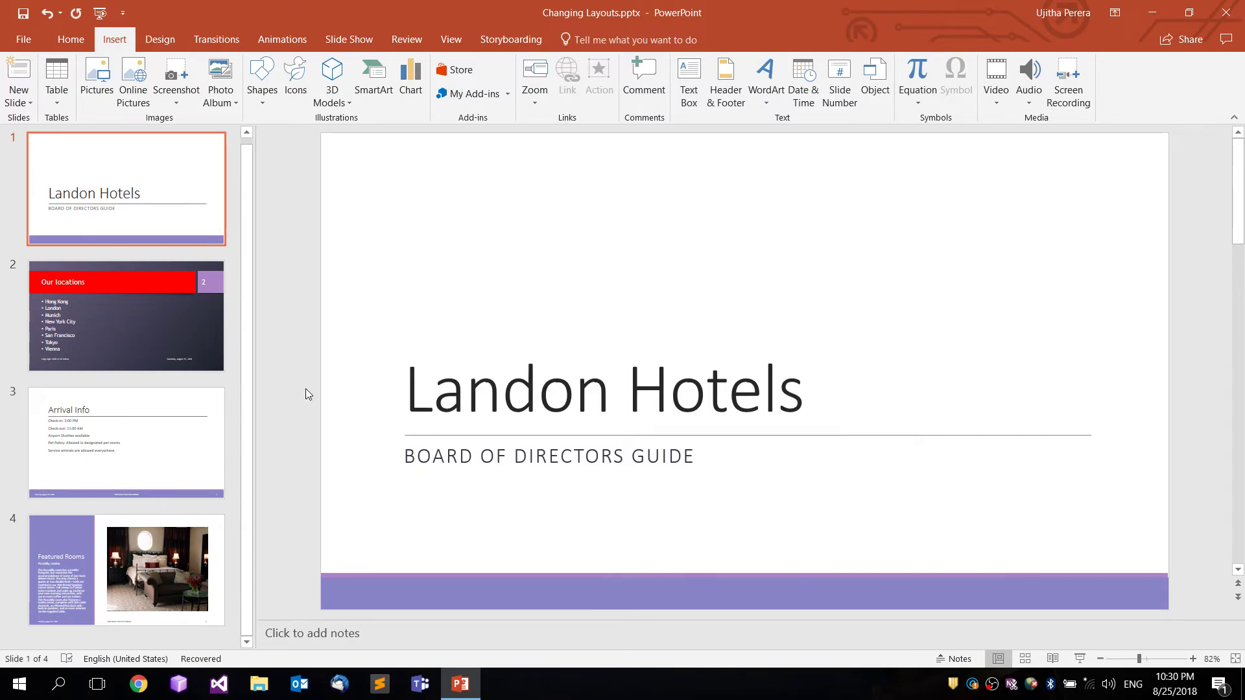
Compare the Our locations, title and Arrival Info slides' footers, ending on Our locations.
{"action": "left_click", "coordinate": [119, 322]}
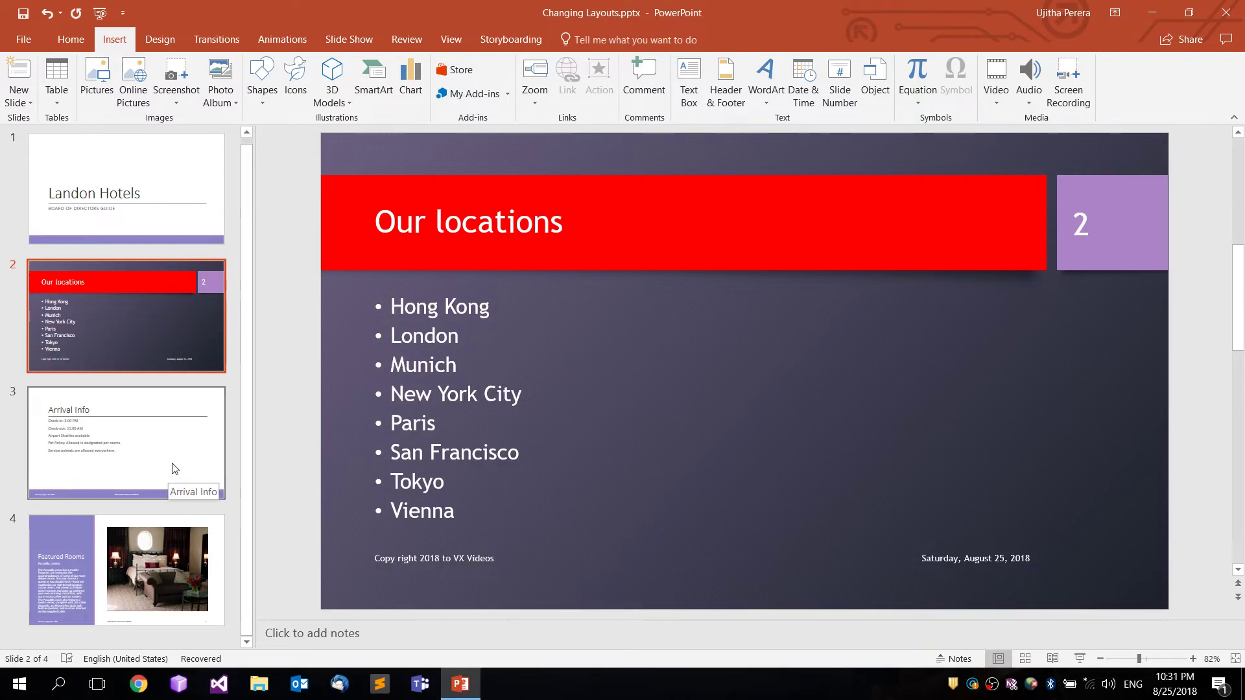
{"action": "left_click", "coordinate": [171, 180]}
{"action": "left_click", "coordinate": [139, 470]}
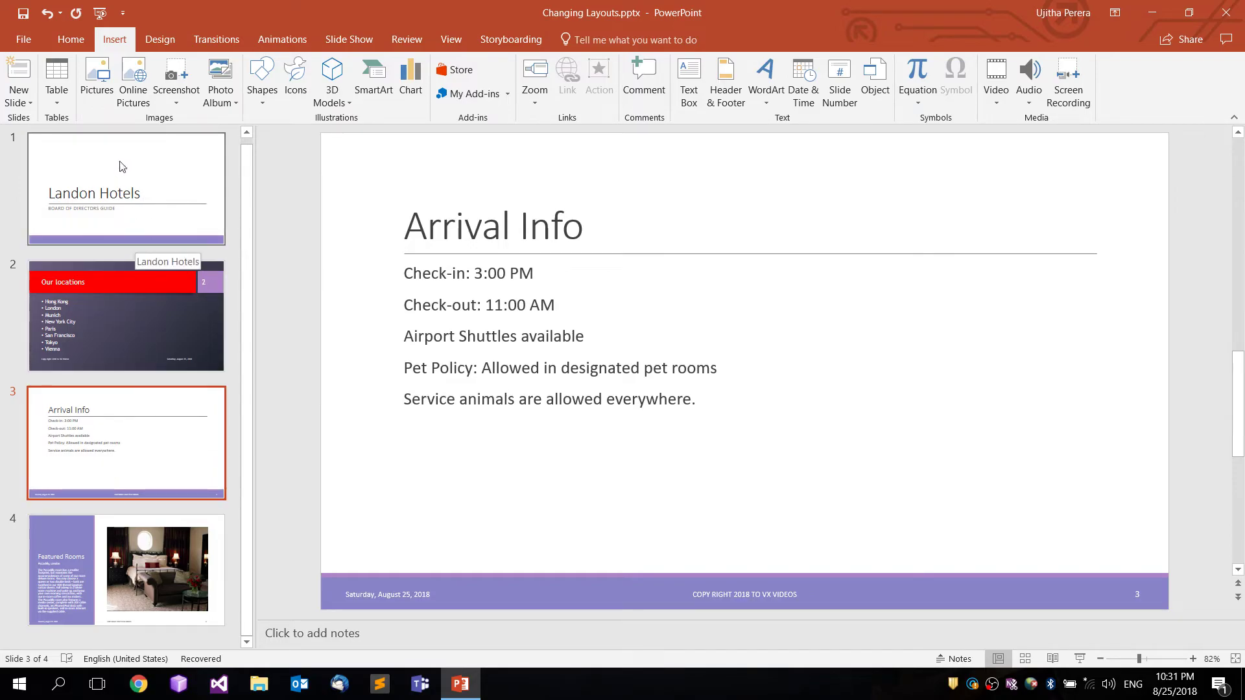
{"action": "scroll", "coordinate": [195, 208], "scroll_direction": "up", "scroll_amount": 1}
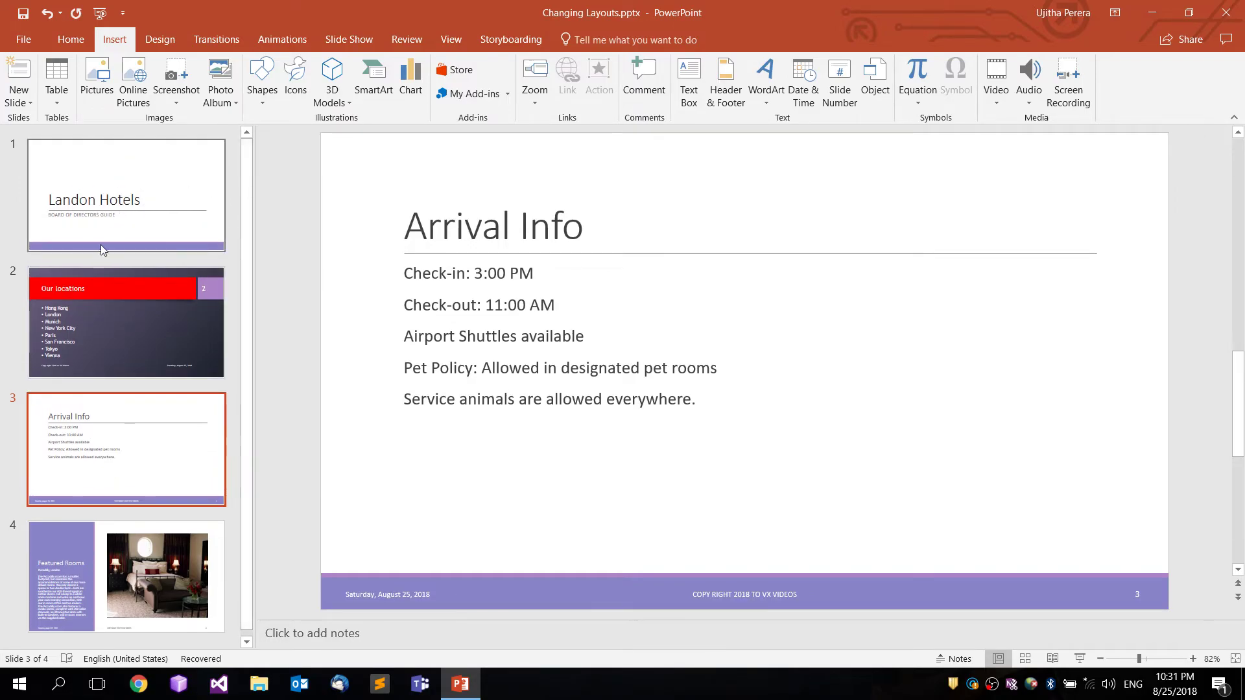
{"action": "left_click", "coordinate": [112, 329]}
{"action": "left_click", "coordinate": [119, 177]}
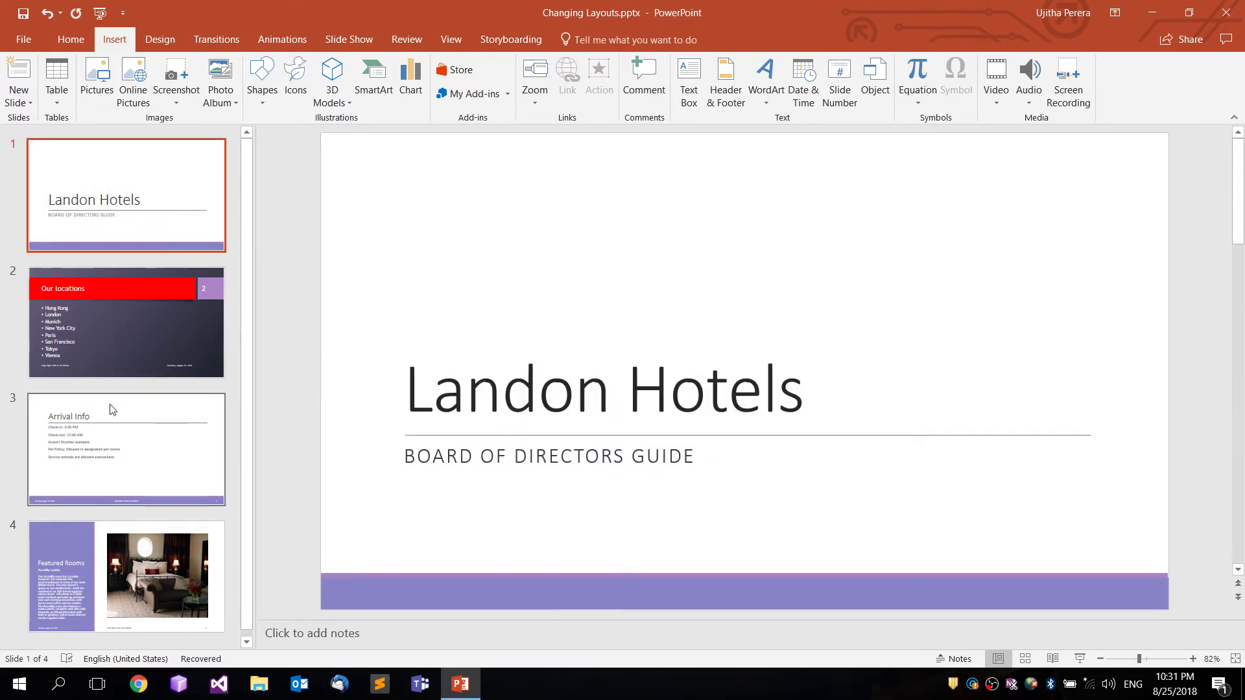
{"action": "left_click", "coordinate": [121, 472]}
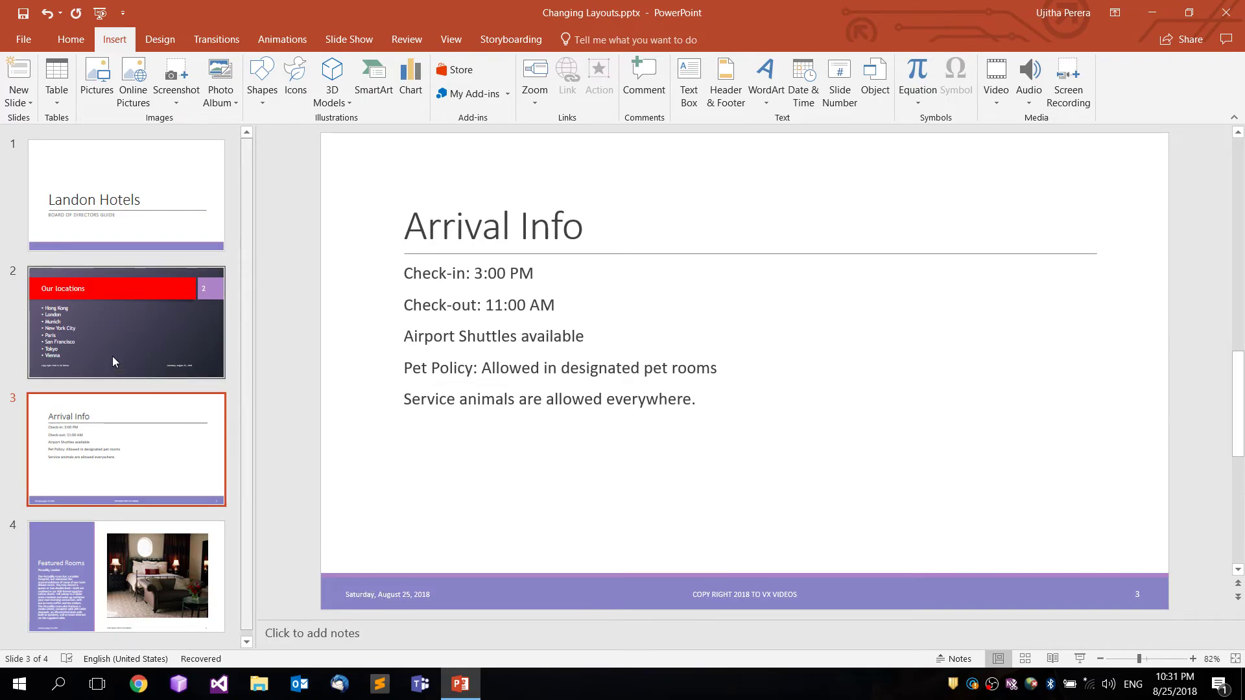
{"action": "left_click", "coordinate": [133, 321]}
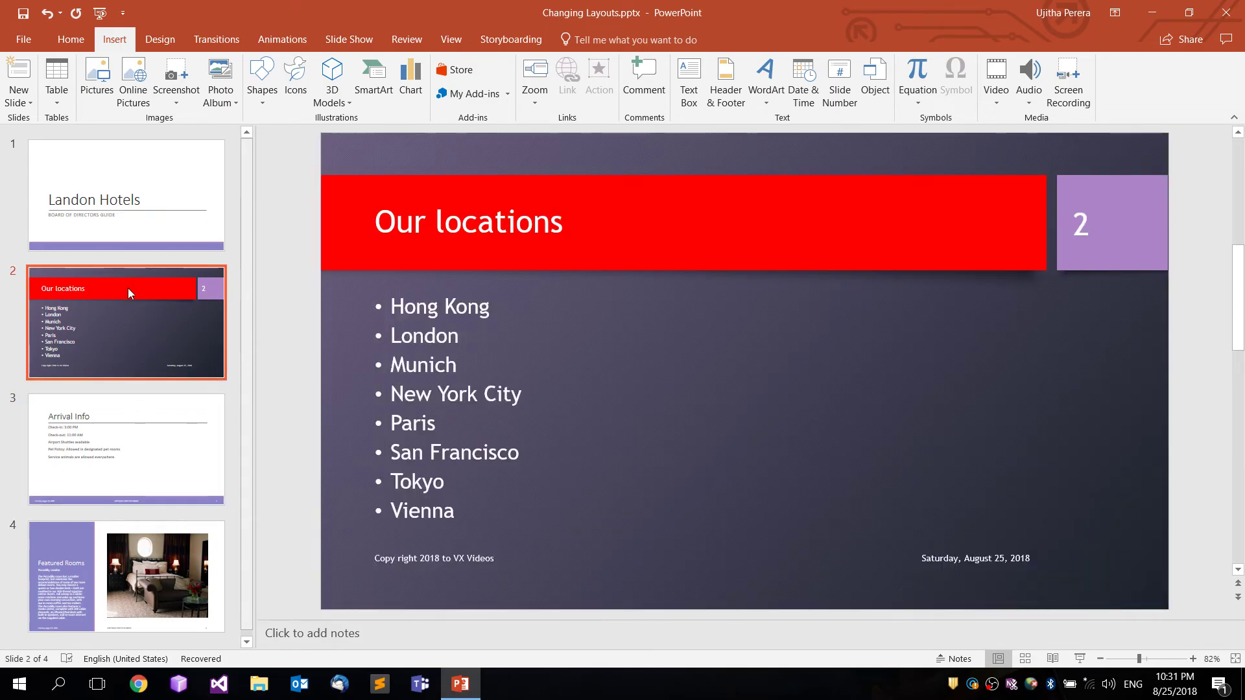
{"action": "left_click", "coordinate": [726, 84]}
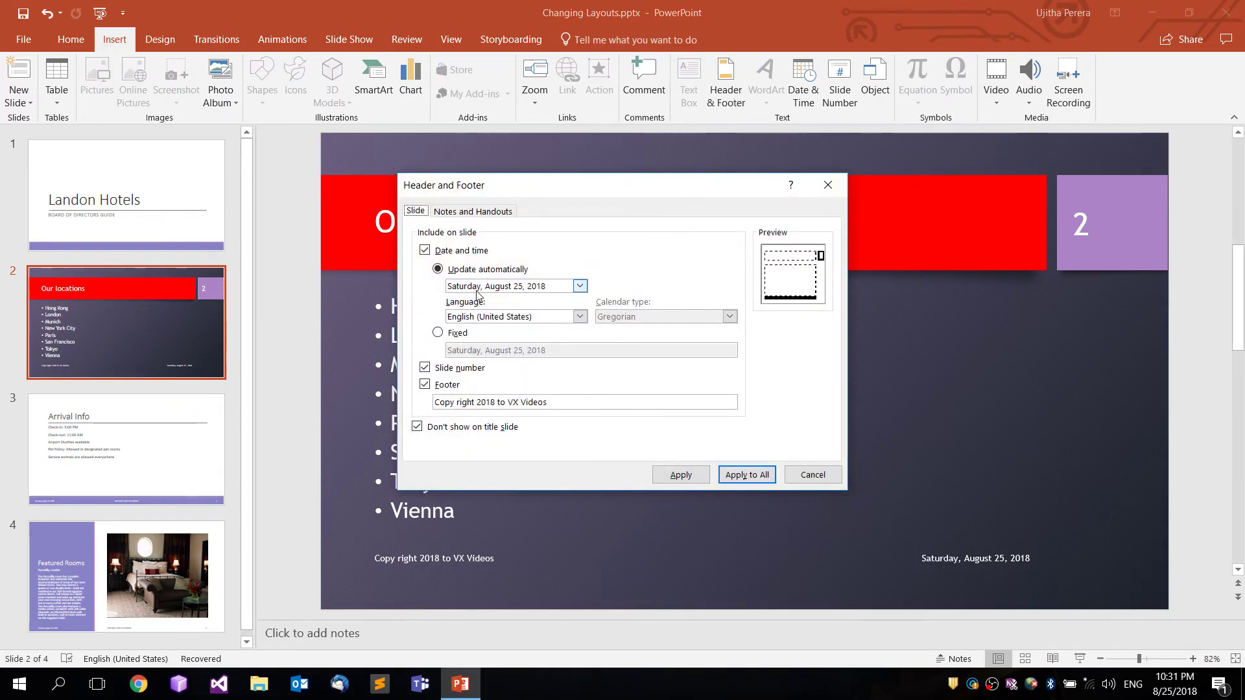
{"action": "left_click", "coordinate": [425, 250]}
{"action": "left_click", "coordinate": [425, 250]}
{"action": "left_click", "coordinate": [425, 250]}
{"action": "left_click", "coordinate": [425, 250]}
{"action": "left_click", "coordinate": [425, 369]}
{"action": "left_click", "coordinate": [426, 368]}
{"action": "left_click", "coordinate": [426, 368]}
{"action": "left_click", "coordinate": [425, 368]}
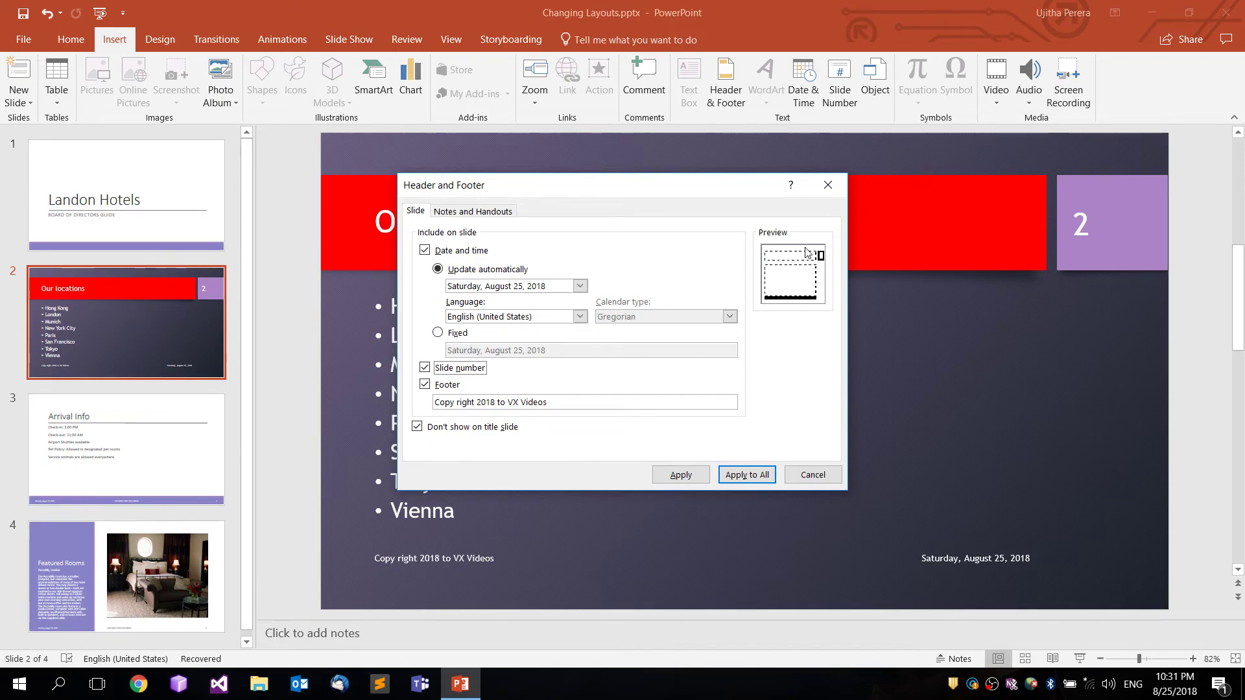
{"action": "left_click", "coordinate": [426, 368]}
{"action": "left_click", "coordinate": [746, 474]}
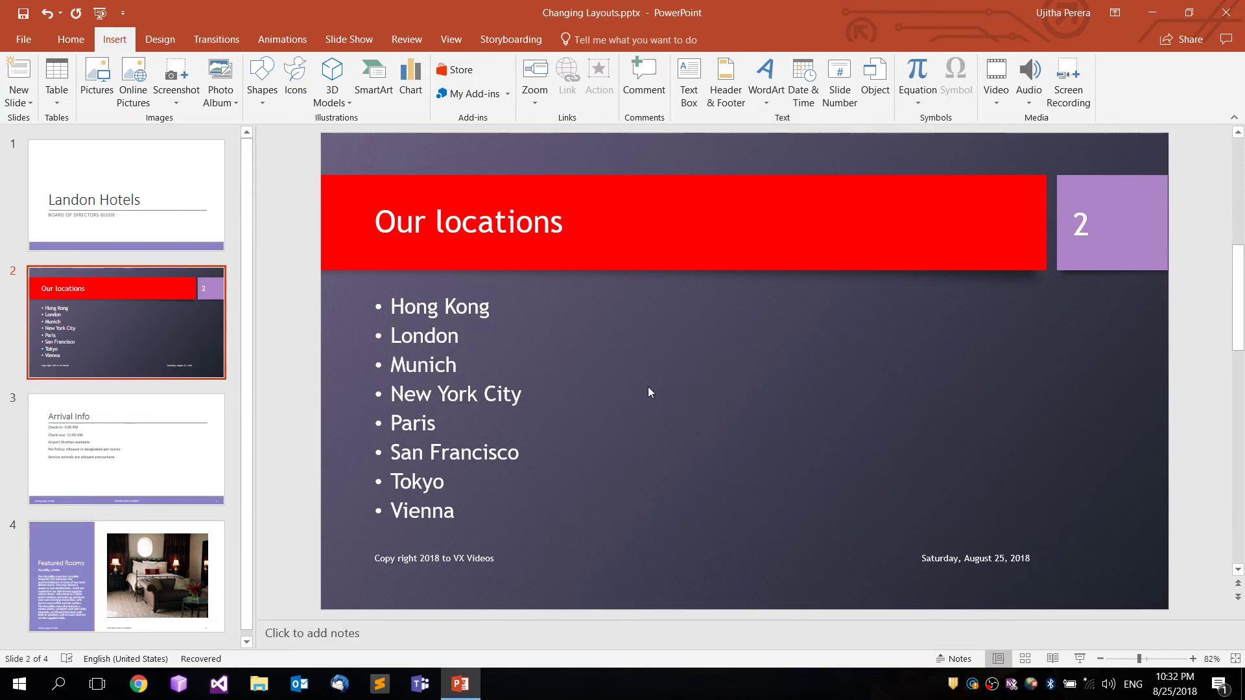
Scroll the slide pane to bring the Arrival Info slide and its footer into view.
{"action": "scroll", "coordinate": [648, 387], "scroll_direction": "down", "scroll_amount": 2}
{"action": "scroll", "coordinate": [648, 388], "scroll_direction": "up", "scroll_amount": 1}
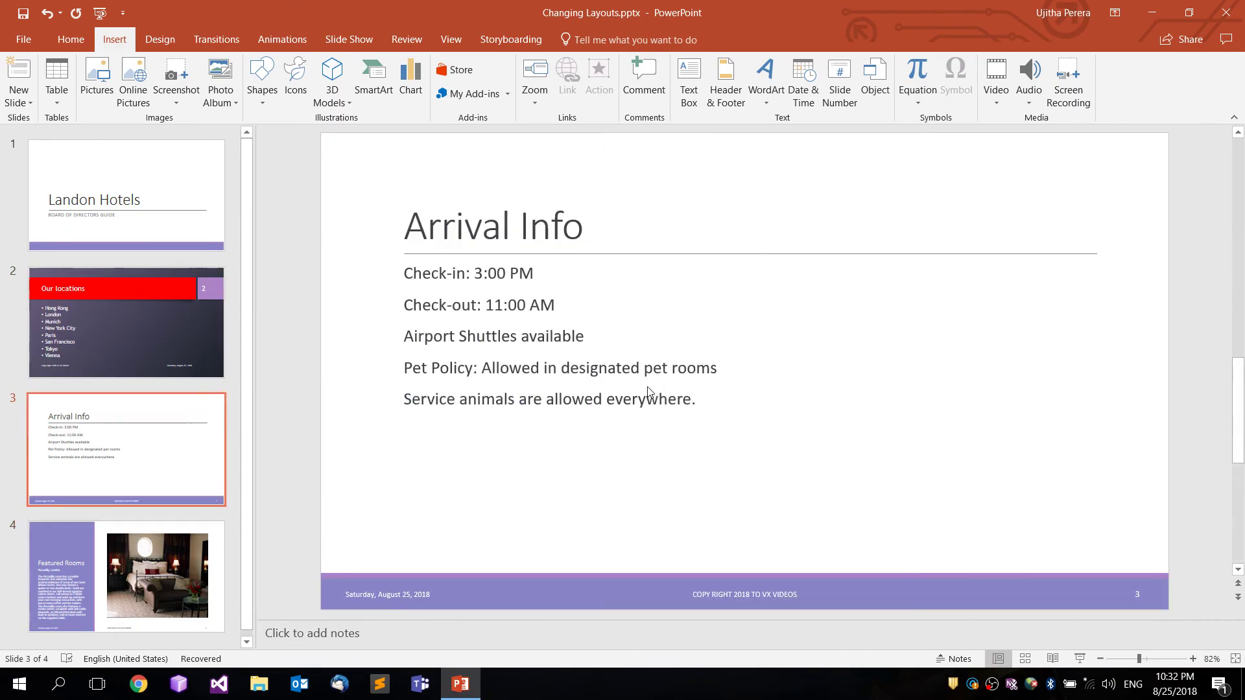